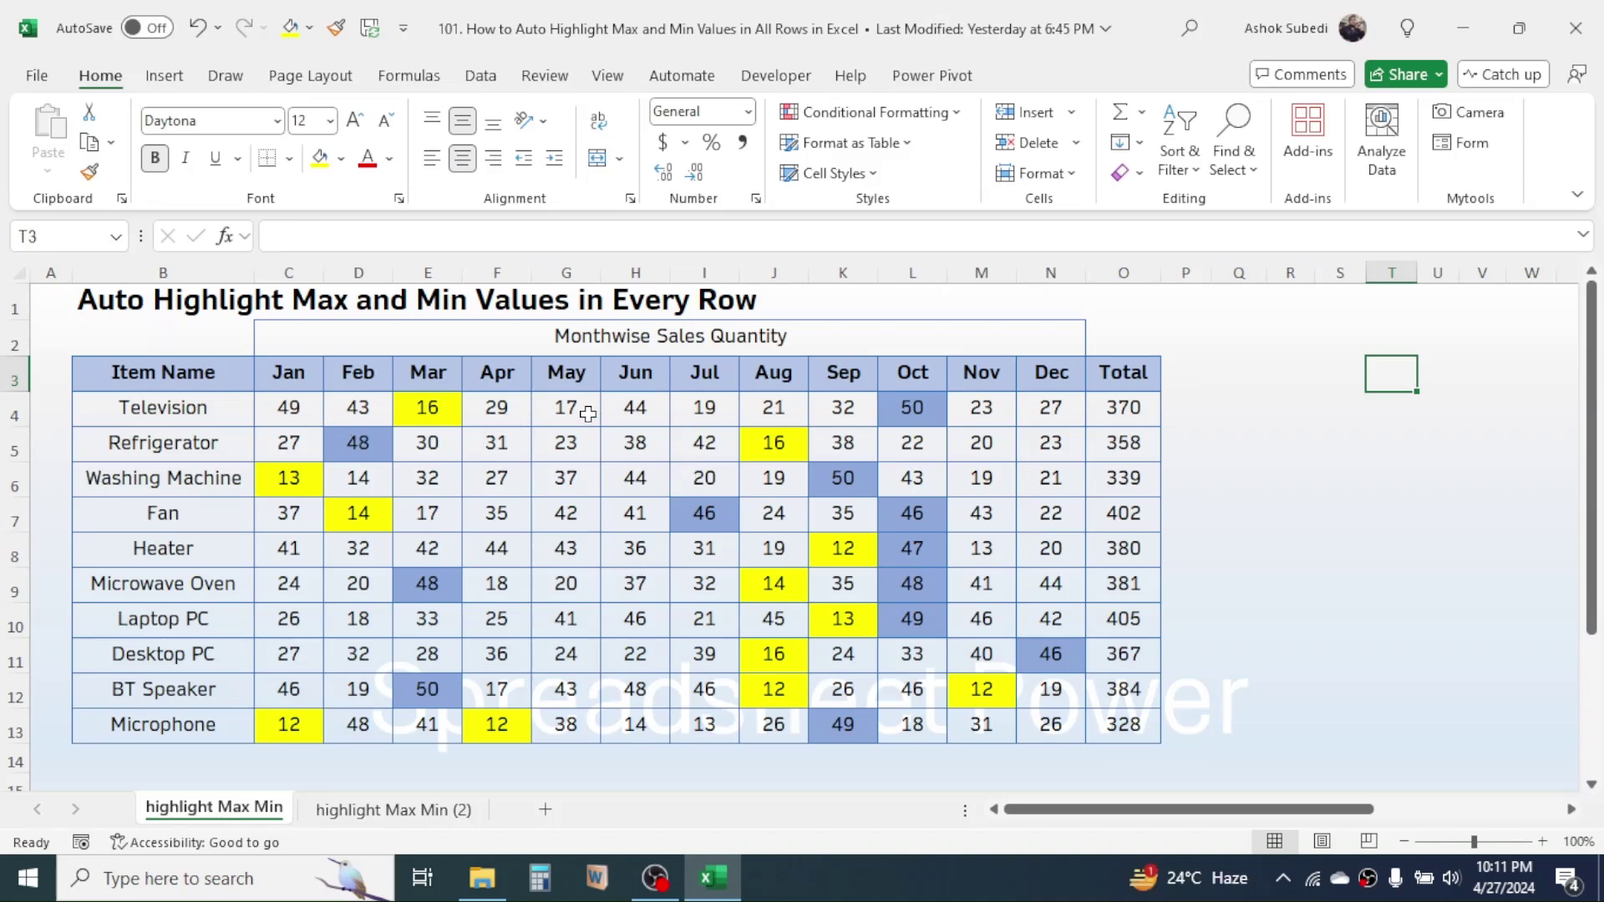
Change Television's Jun value in H4 to 12 and its Jan value in C4 to 65
click(657, 411)
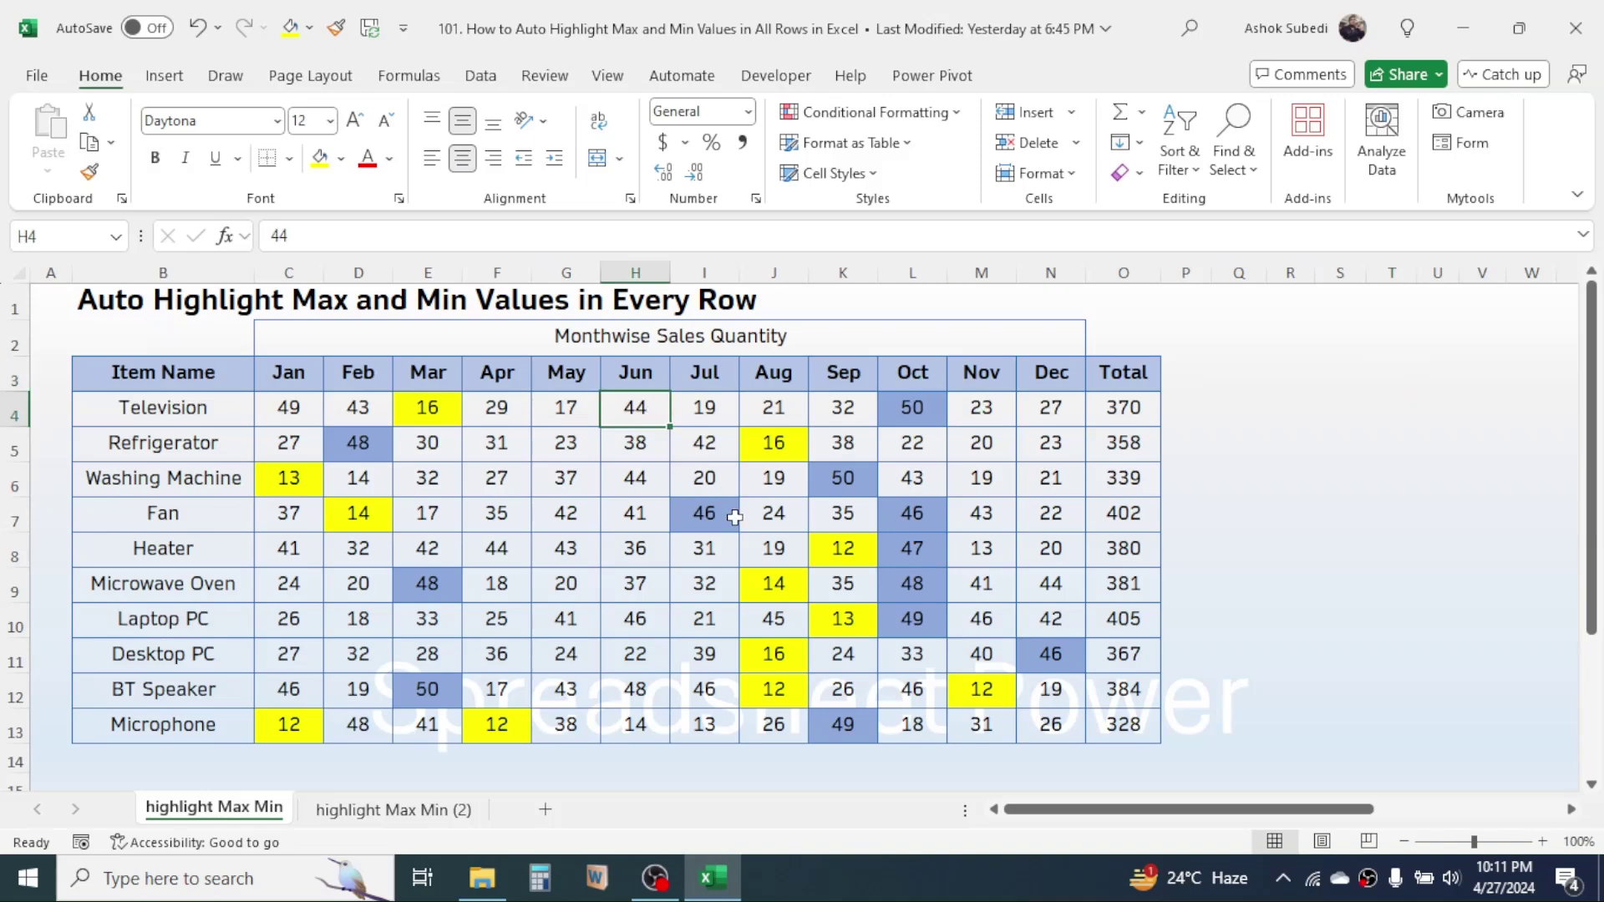
text(12)
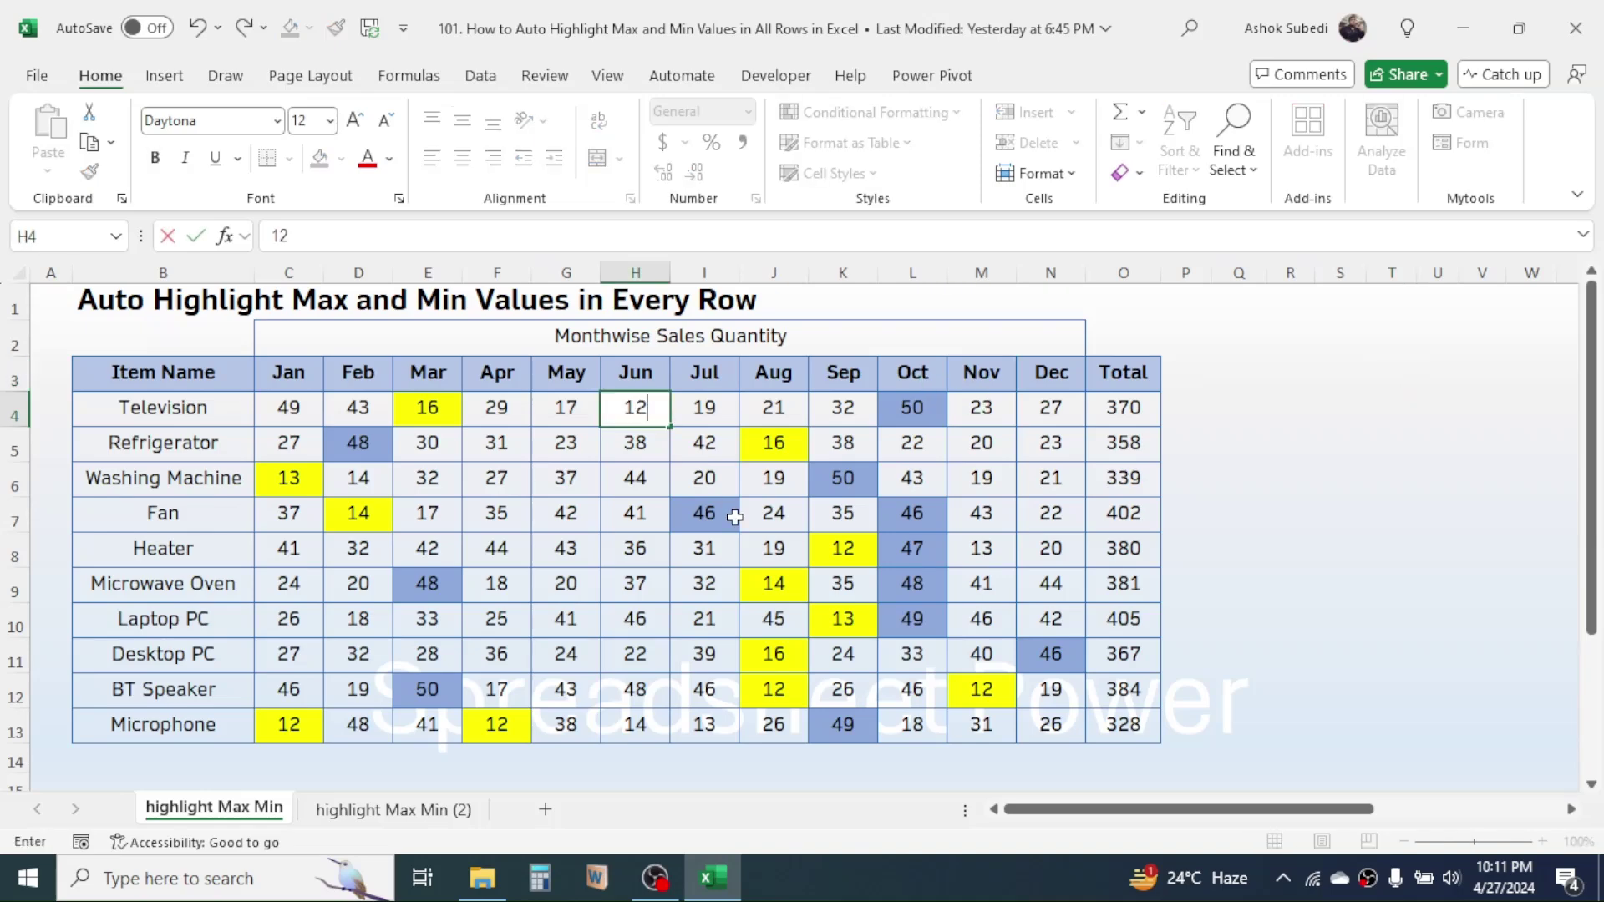
key(Return)
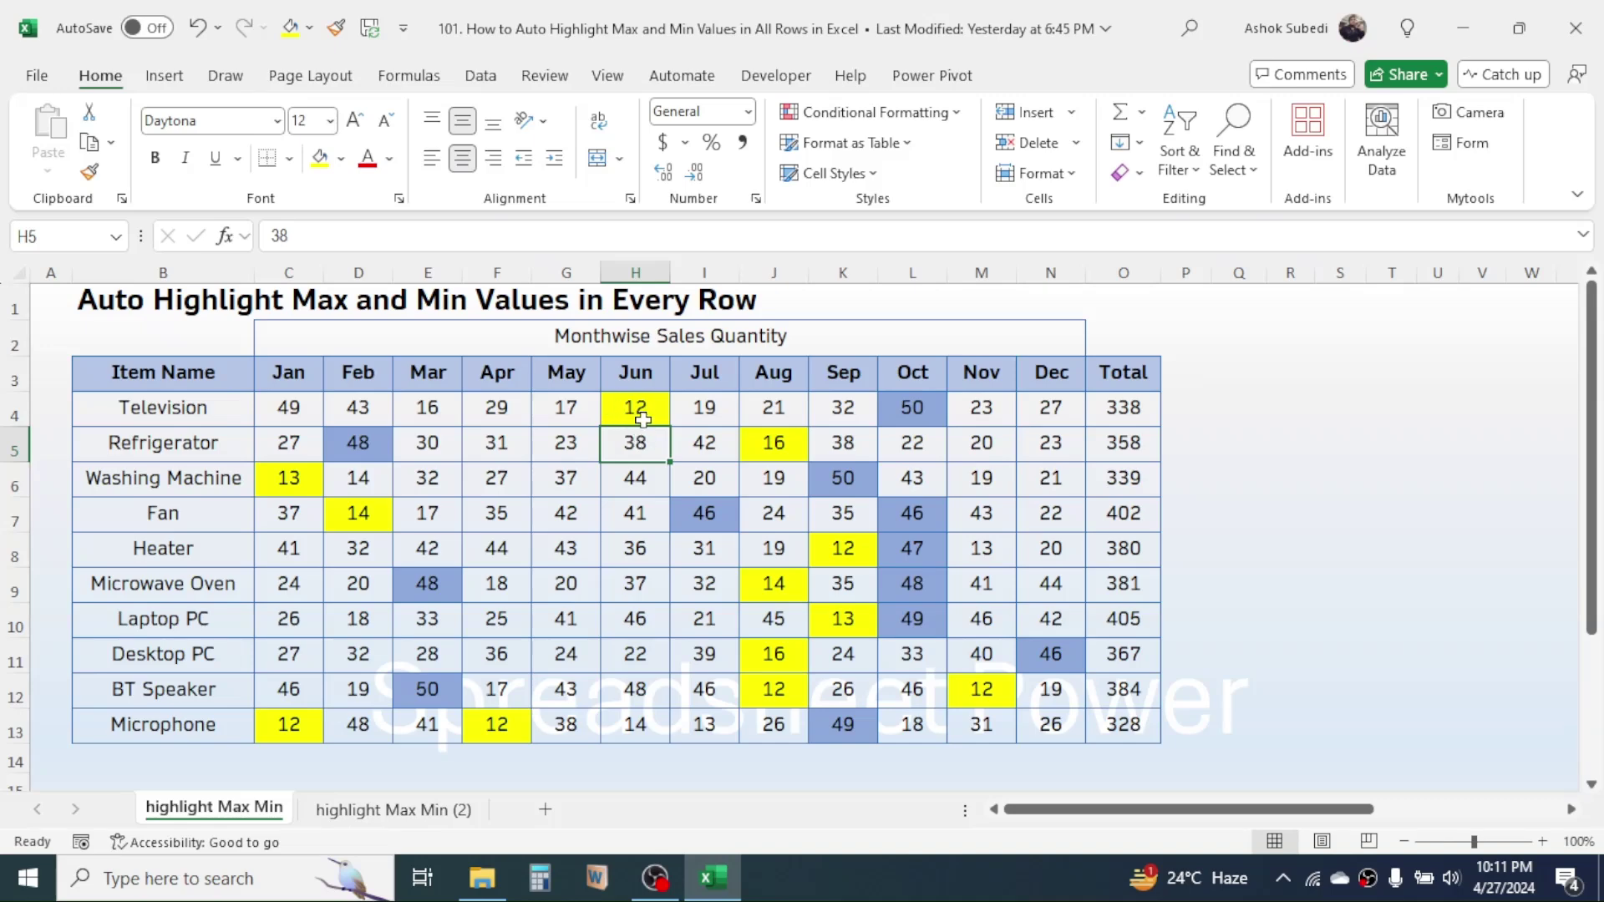
click(287, 408)
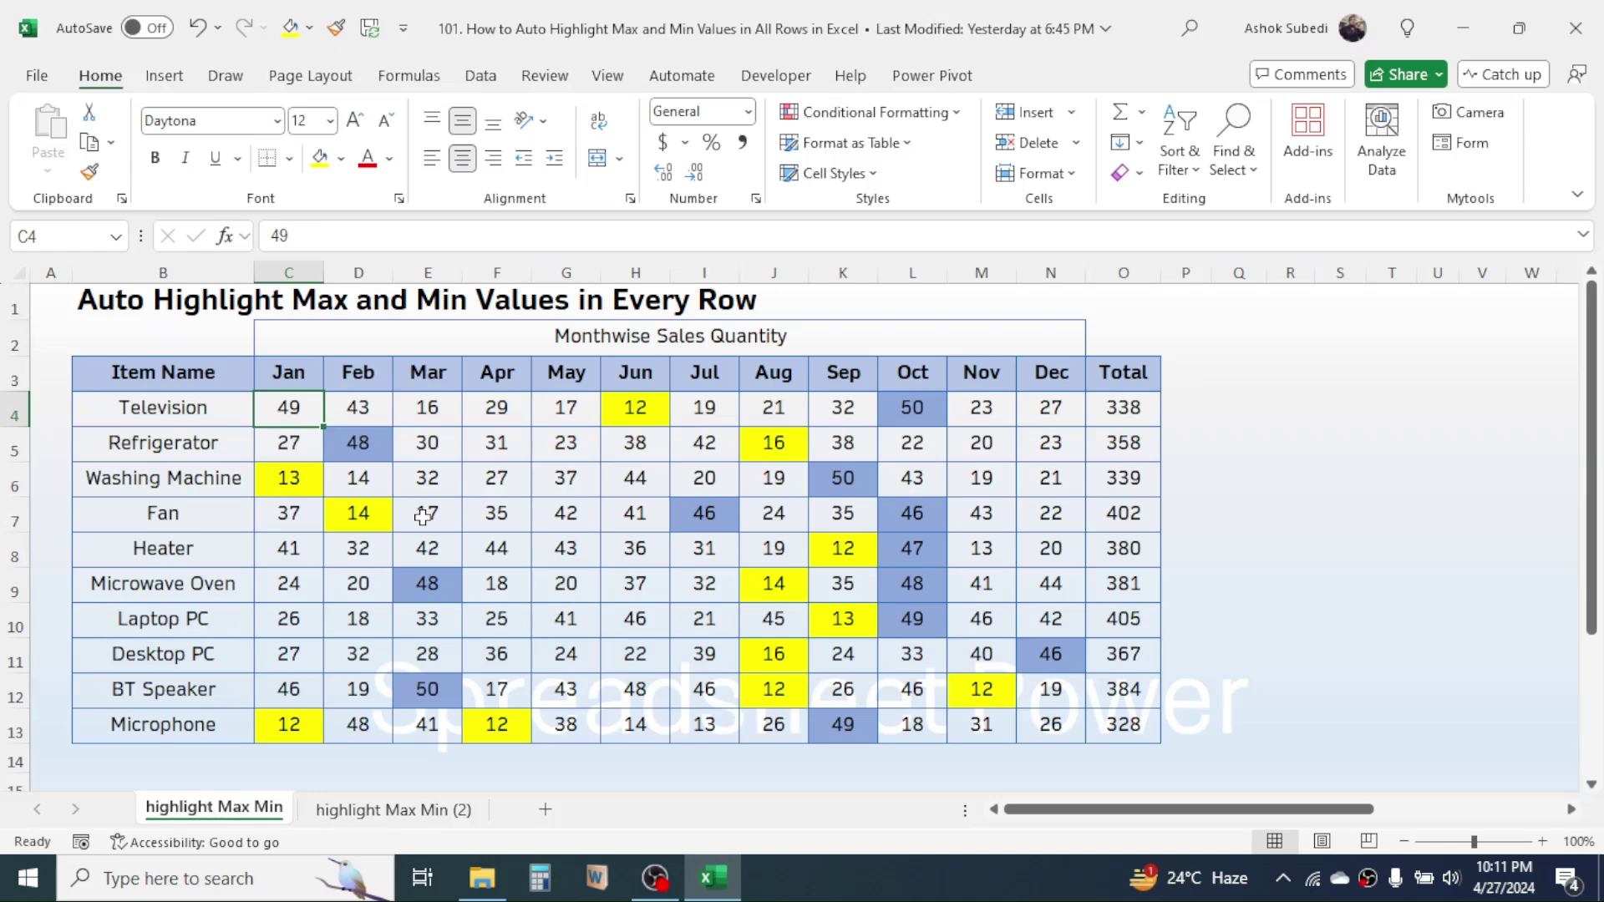
text(65)
key(Return)
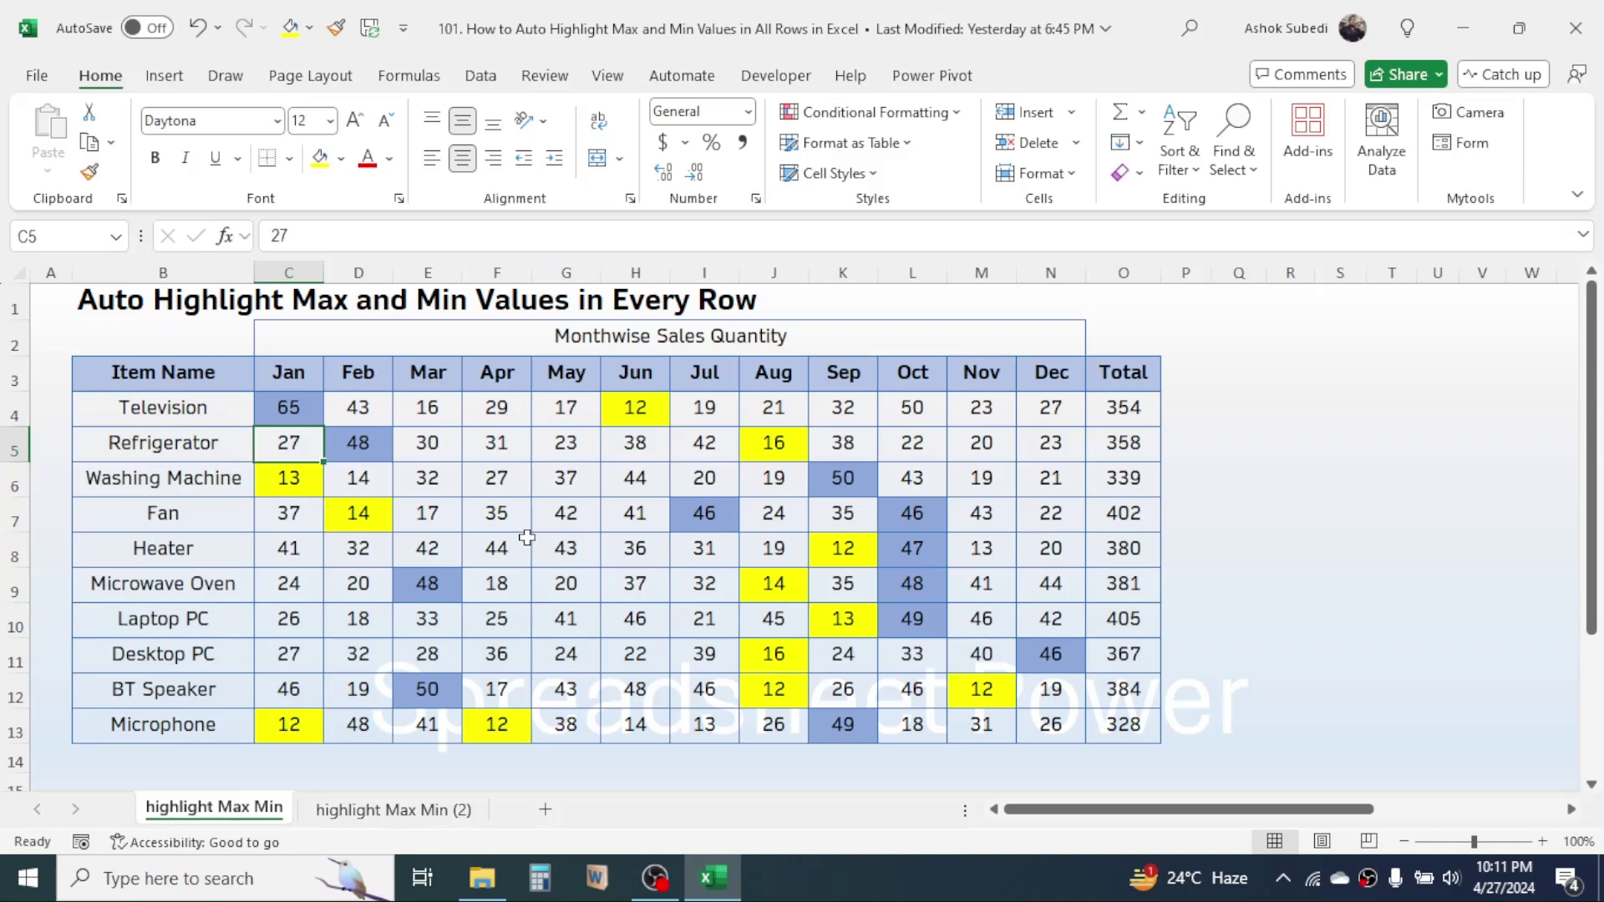
Change Microphone's Jun value in H13 to 77, then switch to the highlight Max Min (2) sheet
click(633, 729)
text(77)
key(Return)
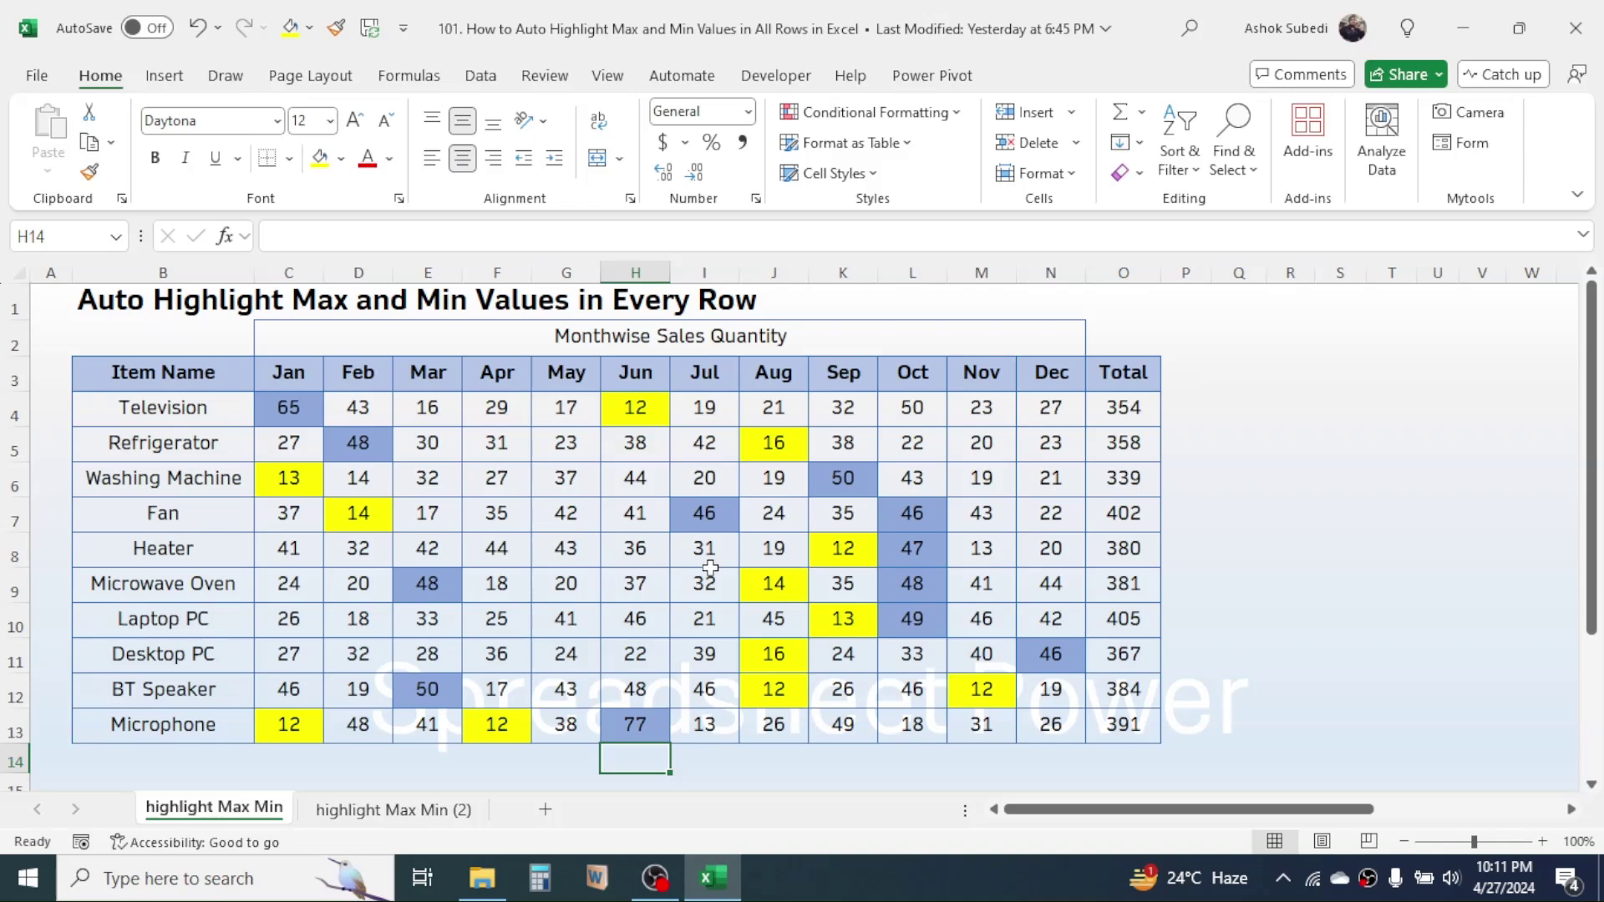
click(401, 816)
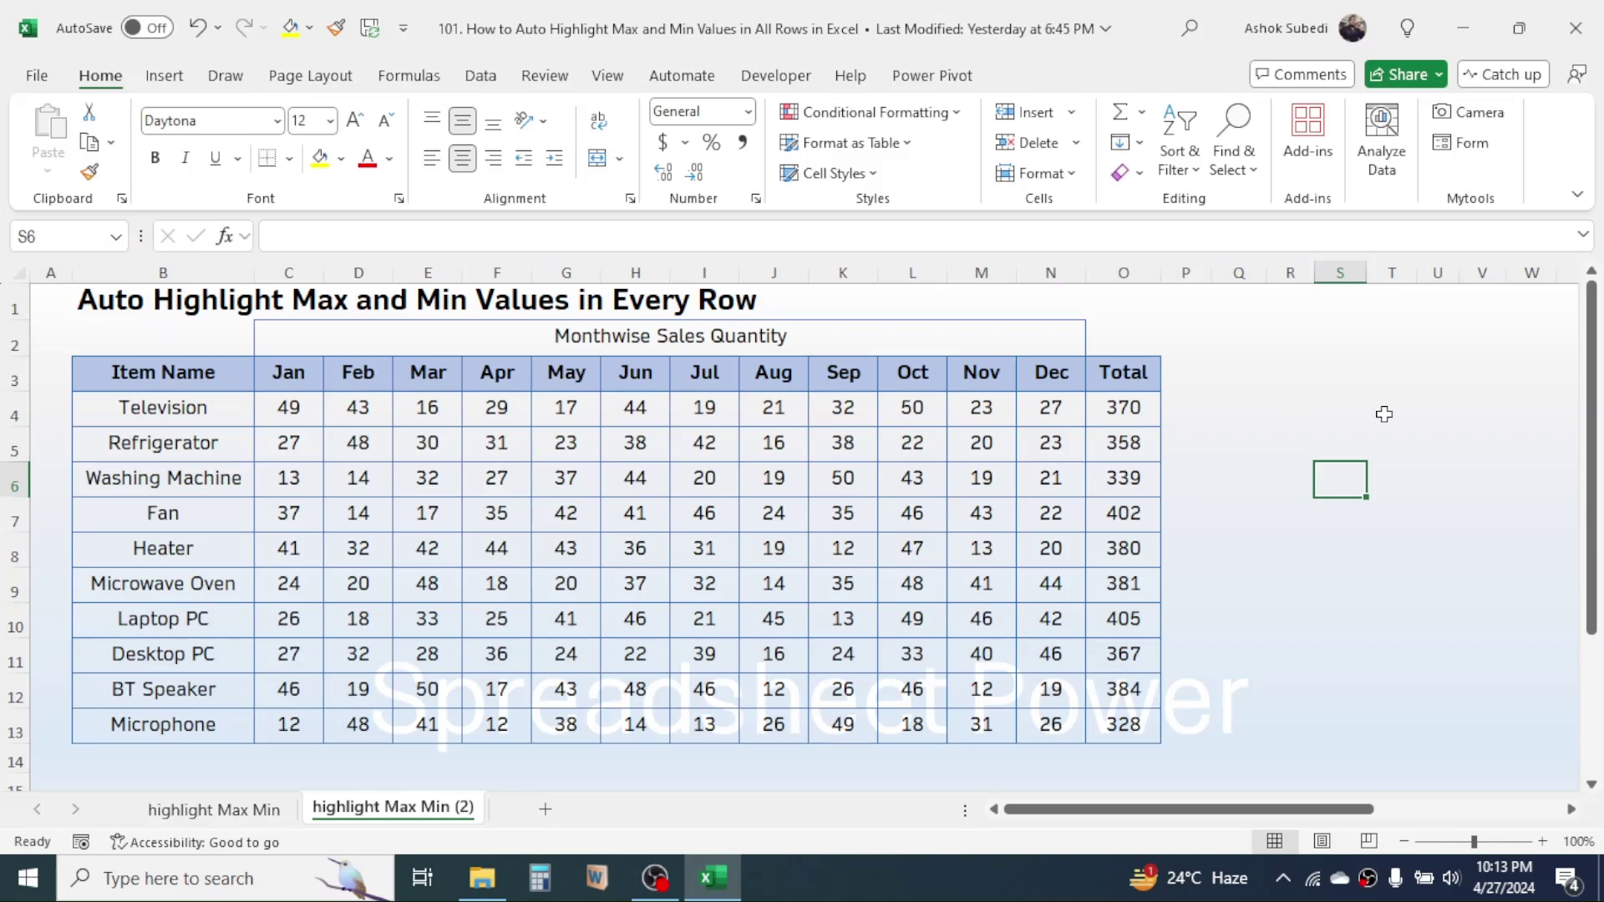
Select the sales figures C4:N13 and start a New Rule under Conditional Formatting
drag(293, 407, 1049, 725)
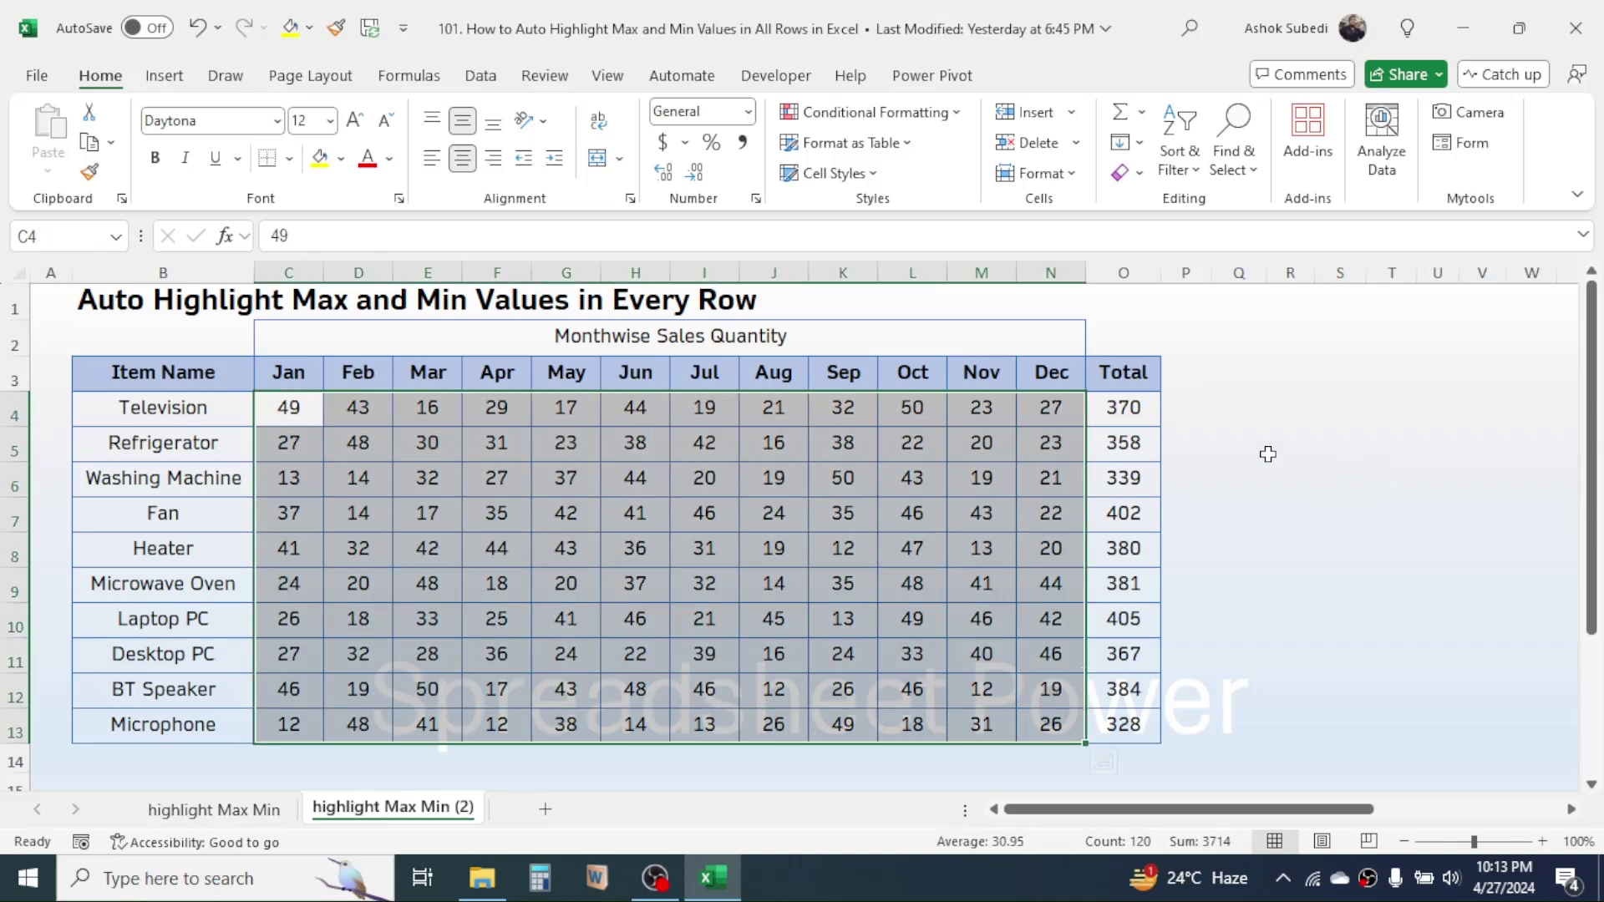
click(951, 115)
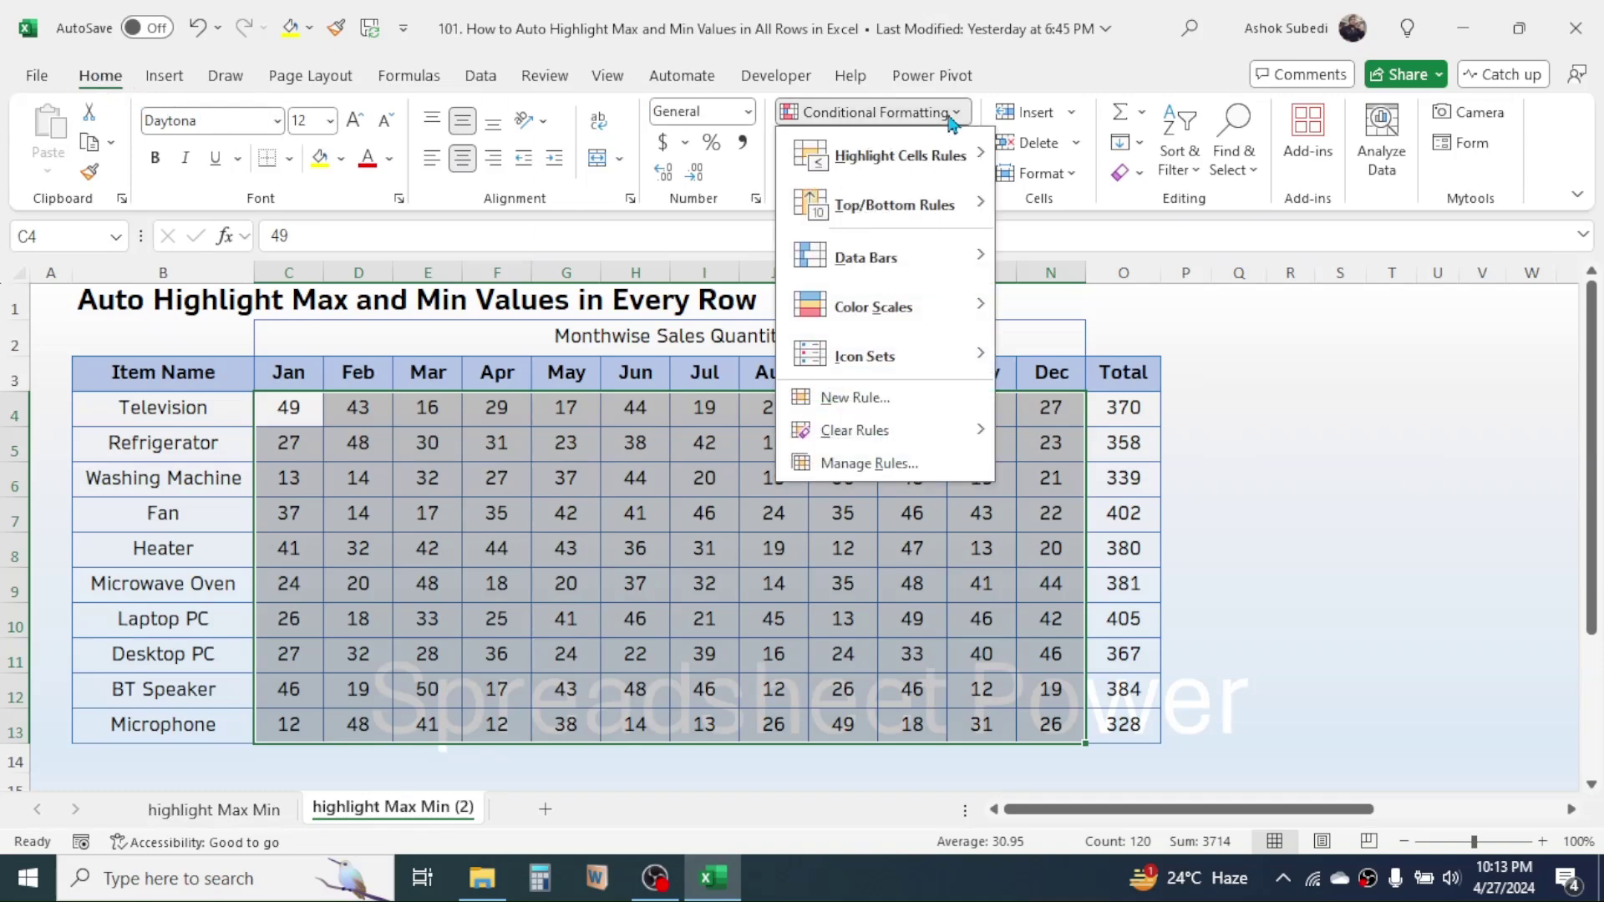
click(863, 399)
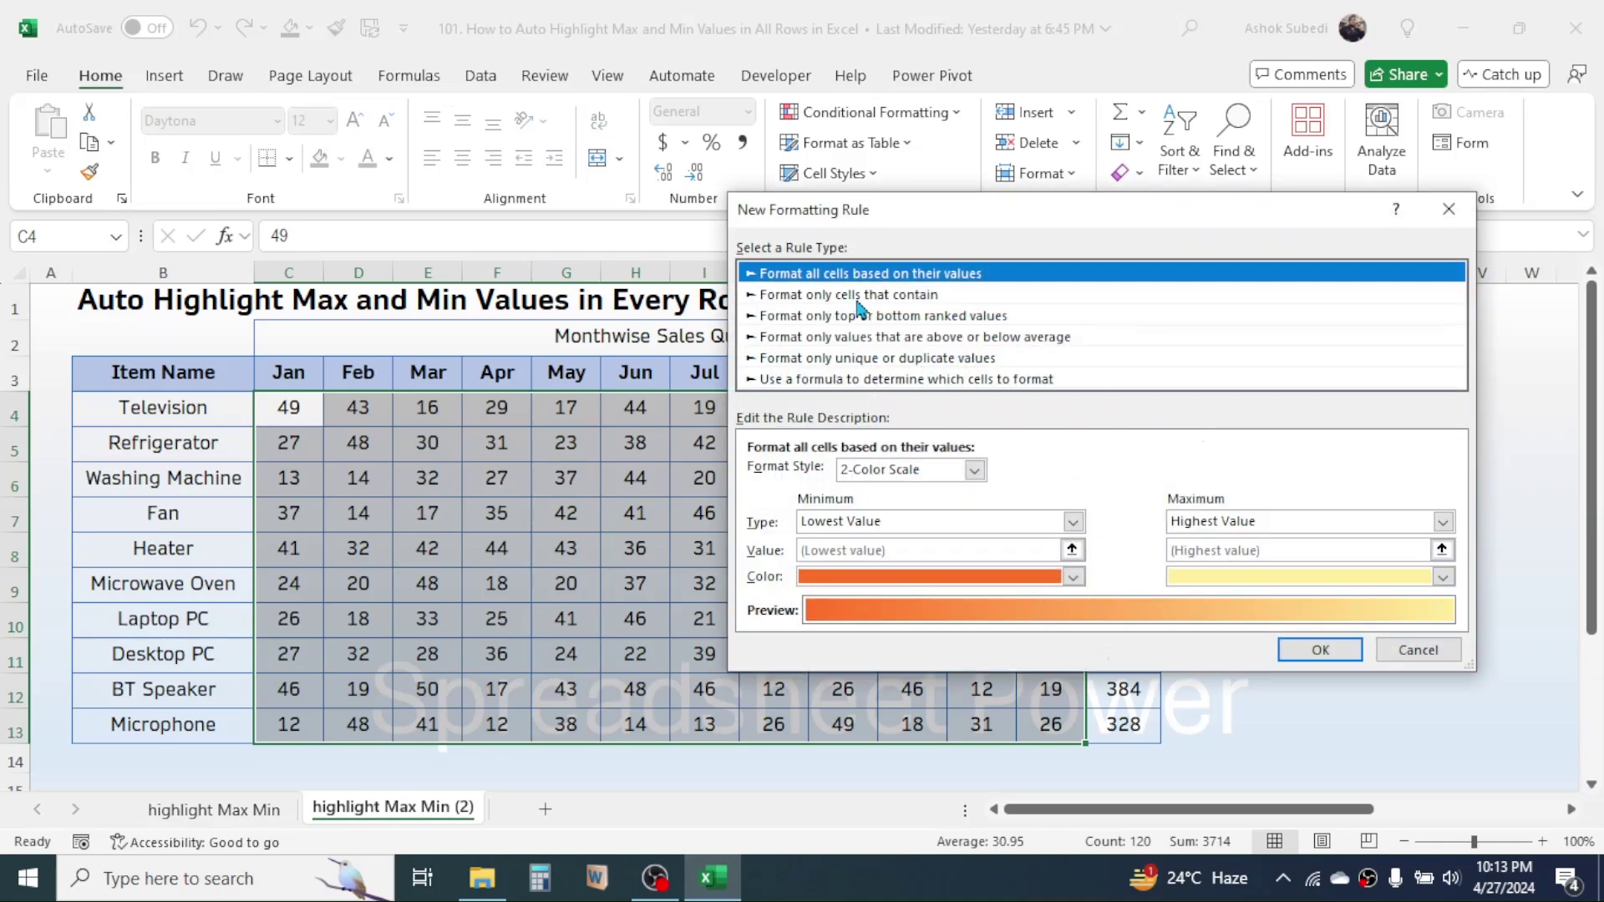
Choose a 'Format only cells that contain' rule using the 'equal to' operator
click(892, 297)
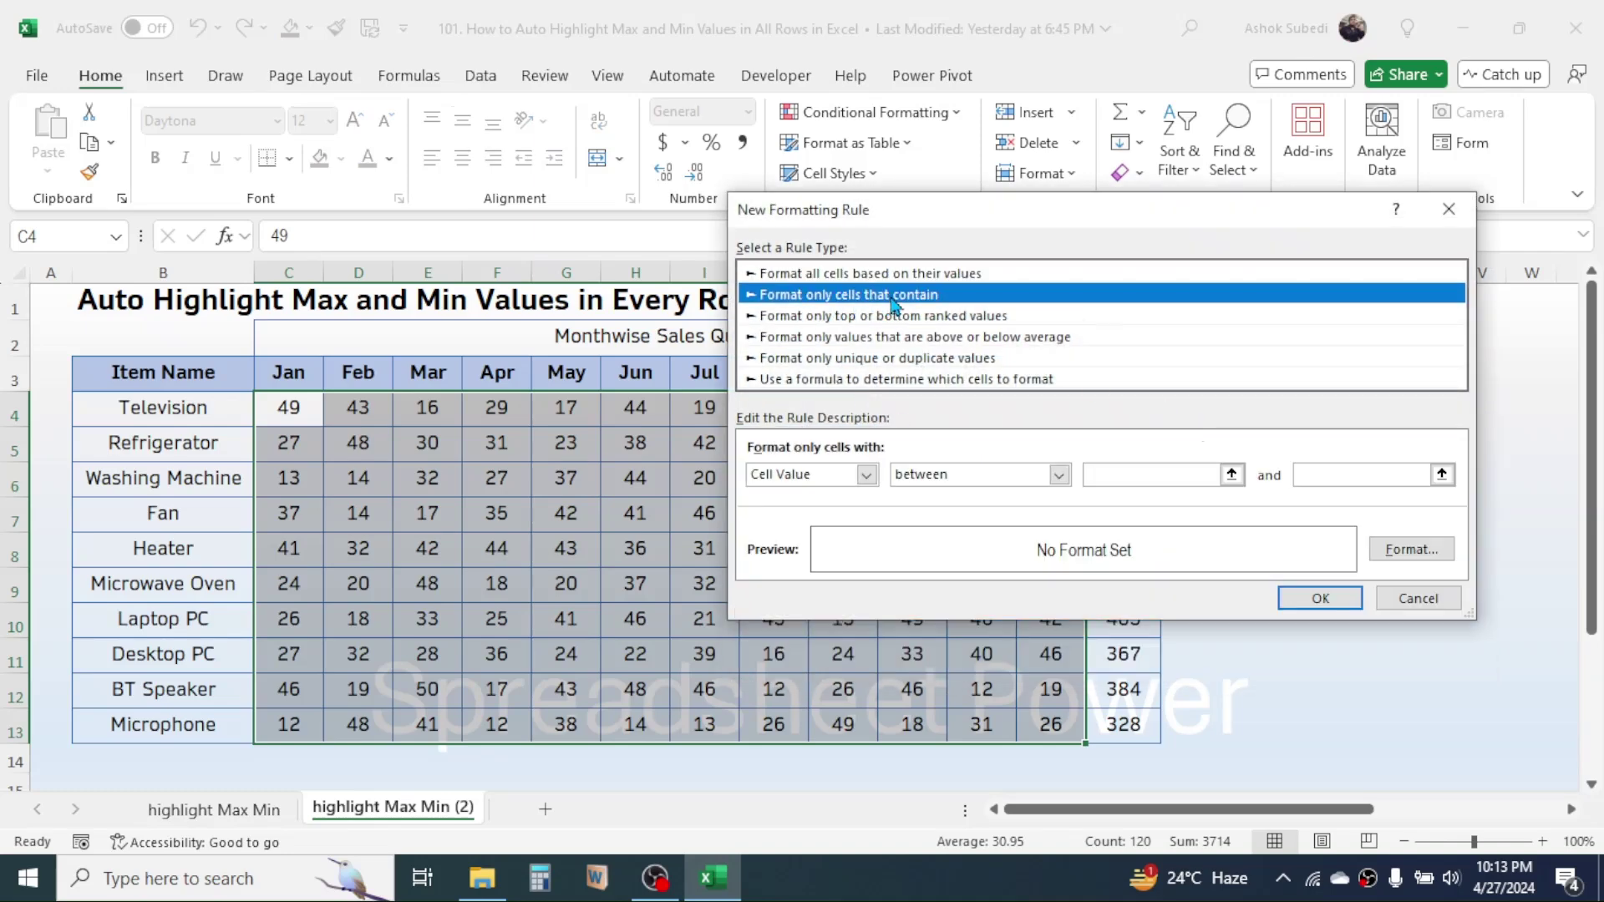
click(1060, 474)
click(926, 524)
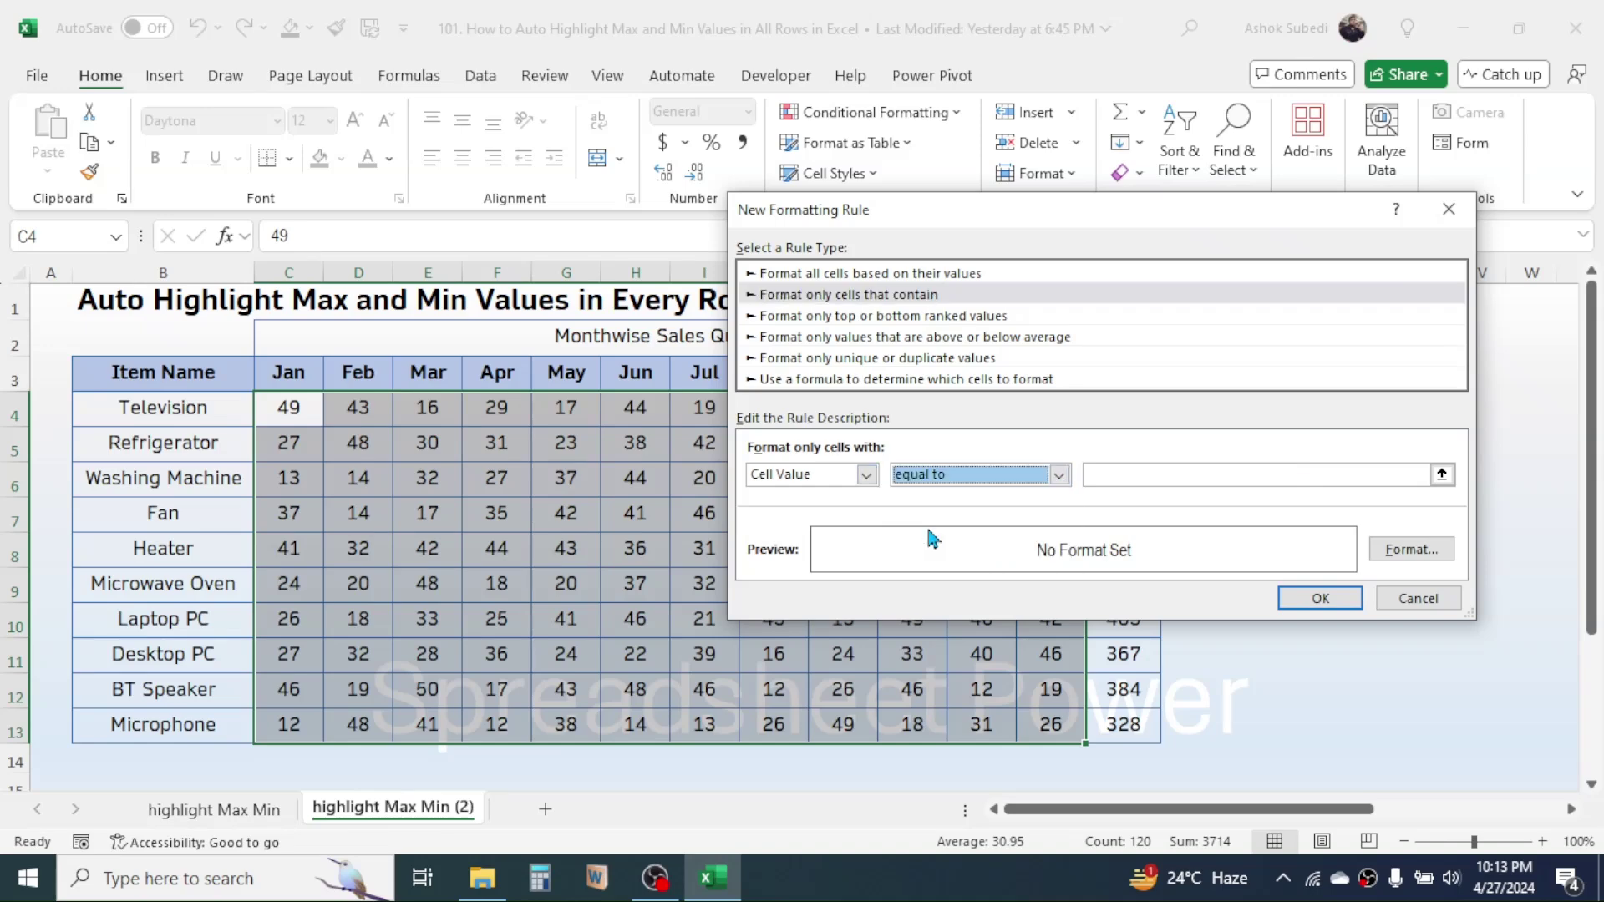
Enter =MIN($C4:$N4) as the comparison value, locking the columns with $
click(1116, 477)
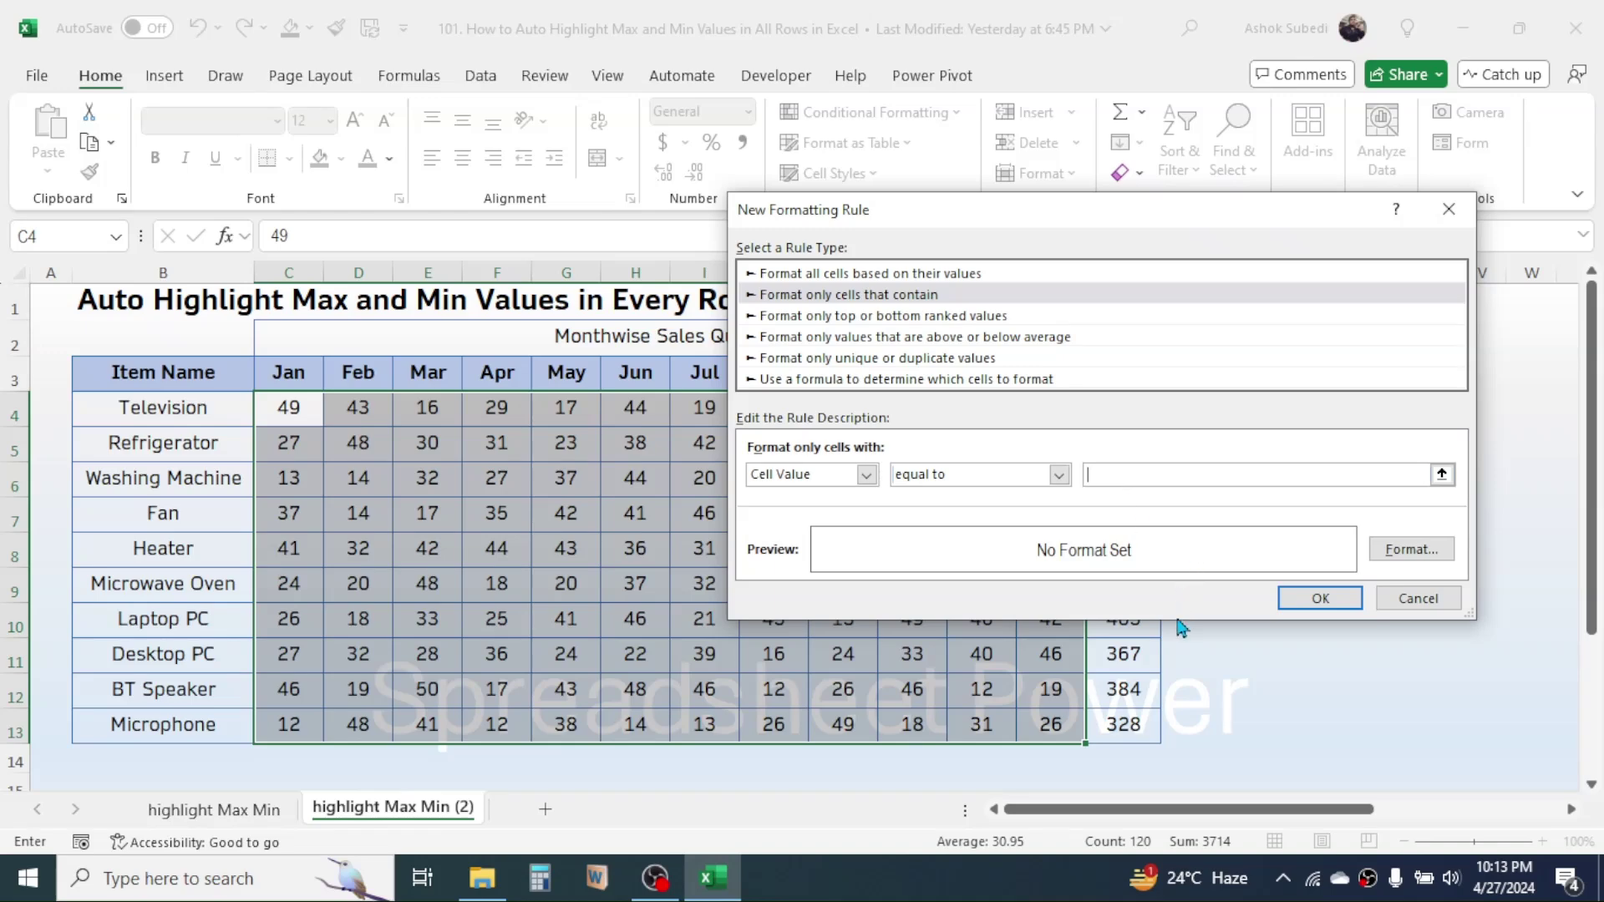
text(=MIN()
drag(1125, 208, 1160, 485)
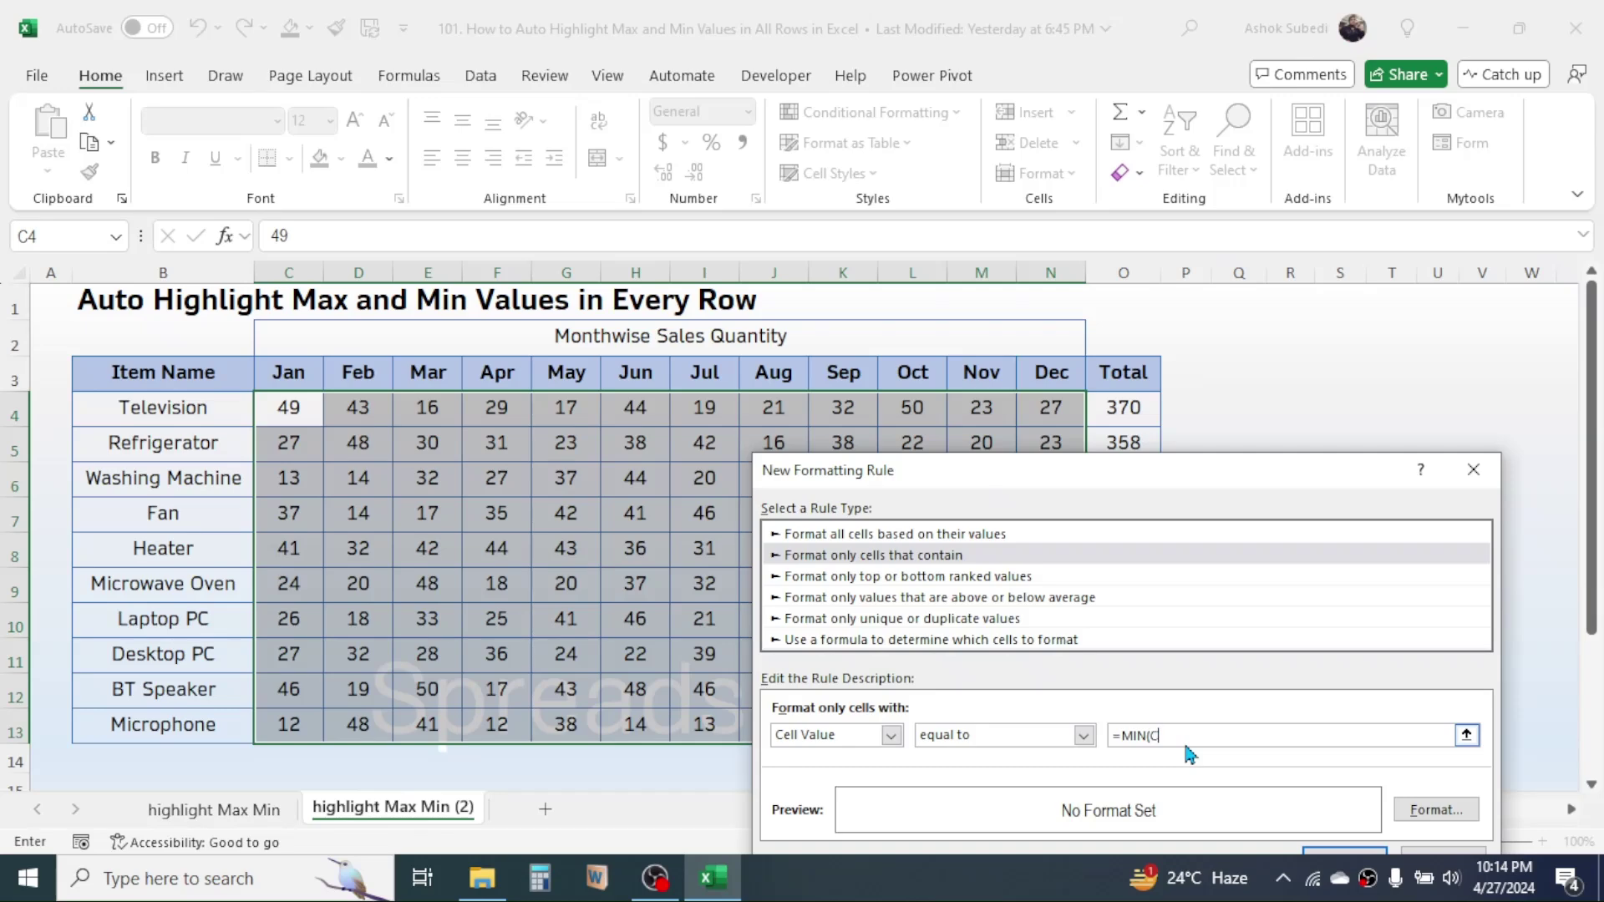
text(4:)
key(Left)
key(Left)
key(Left)
key(Left)
key(Left)
text($)
click(1177, 739)
text($)
drag(1214, 483, 1195, 388)
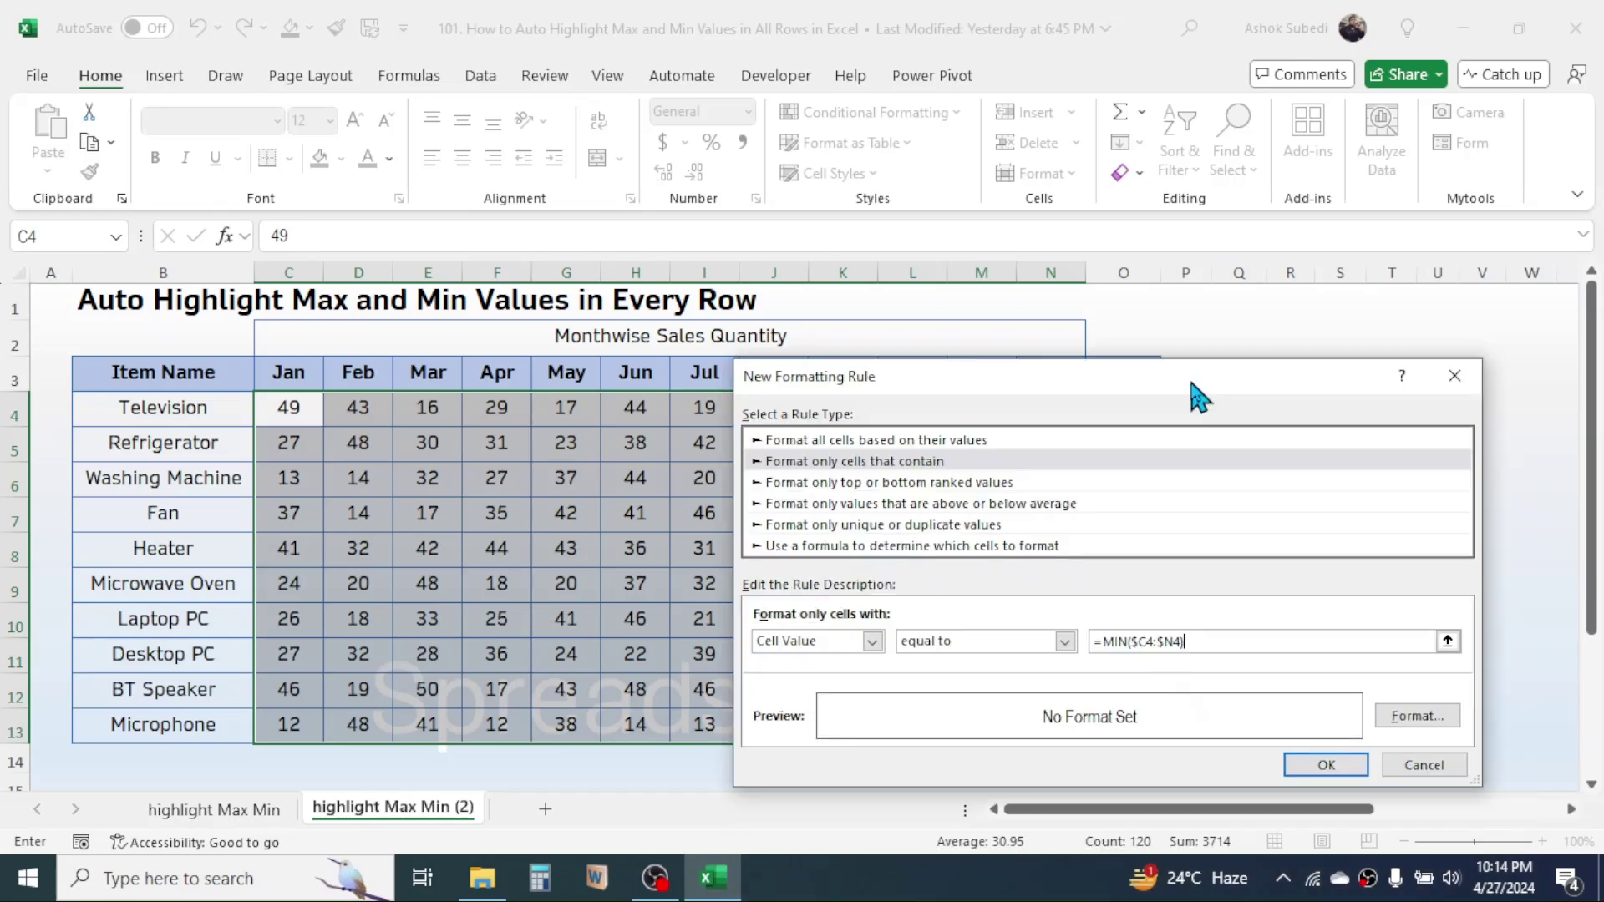
Give the MIN rule a yellow fill, apply it, then reselect C4:N13
click(1412, 717)
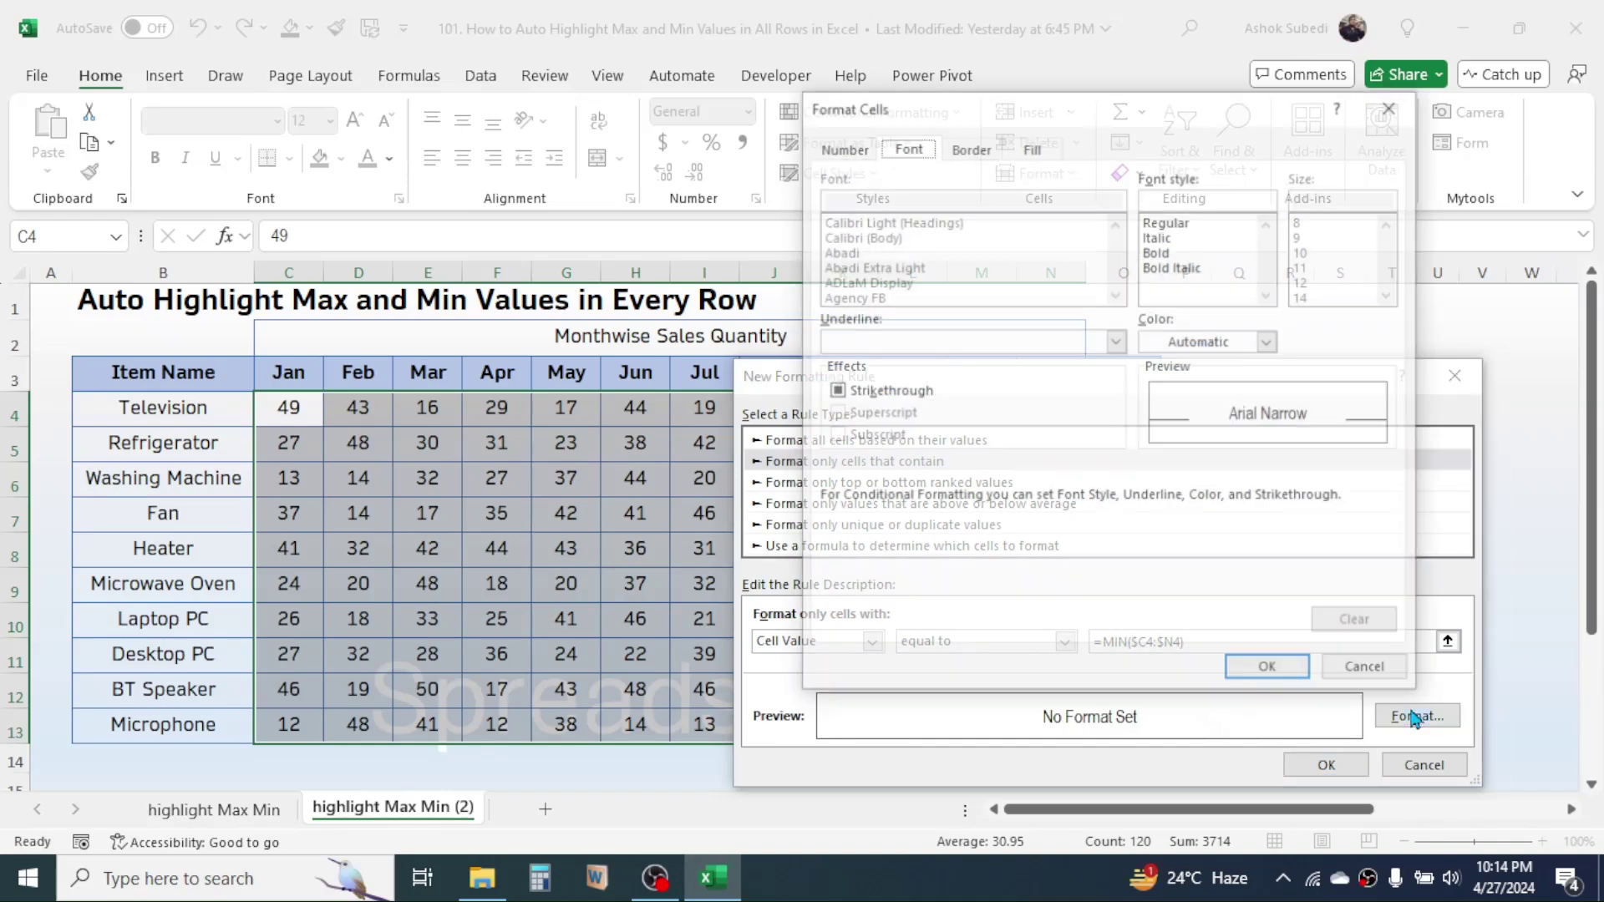
click(1033, 149)
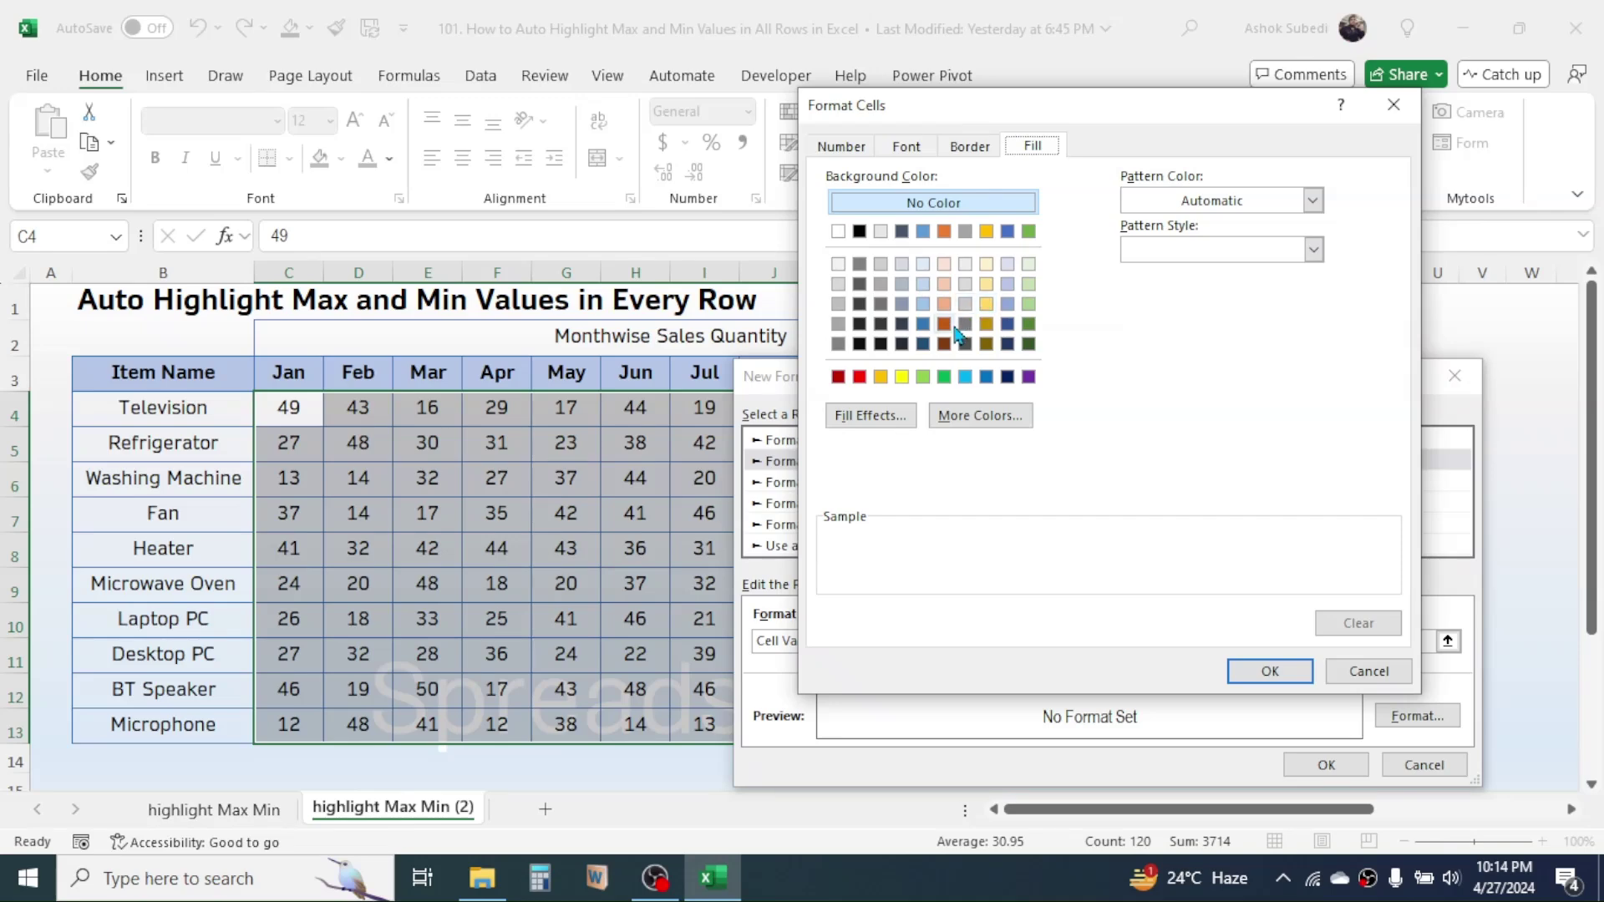
click(901, 378)
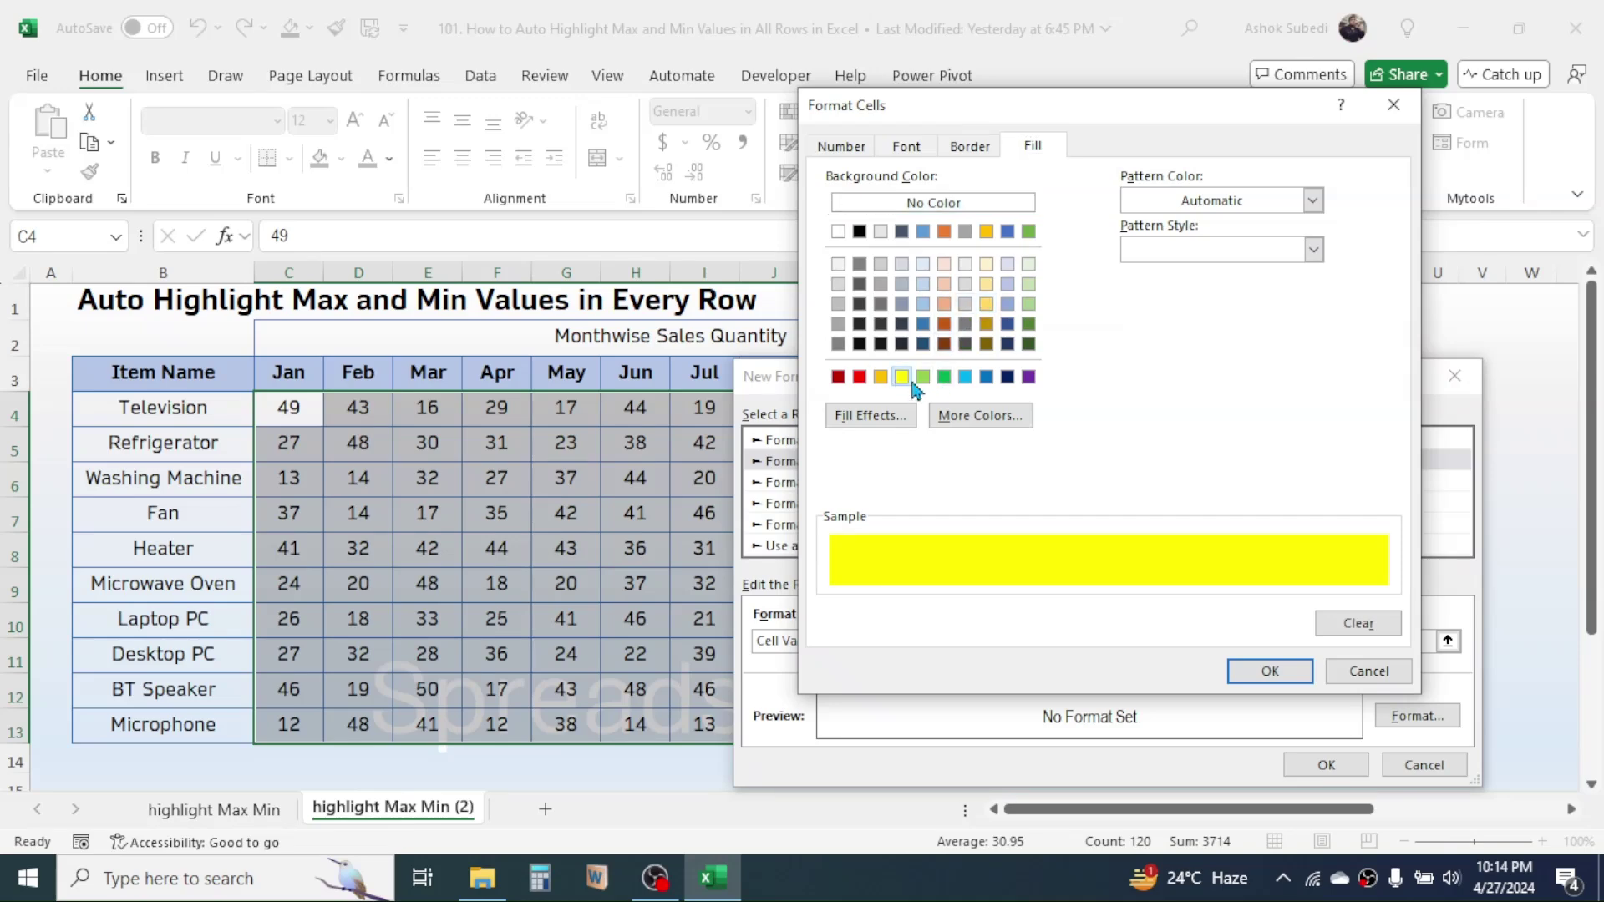
click(1274, 671)
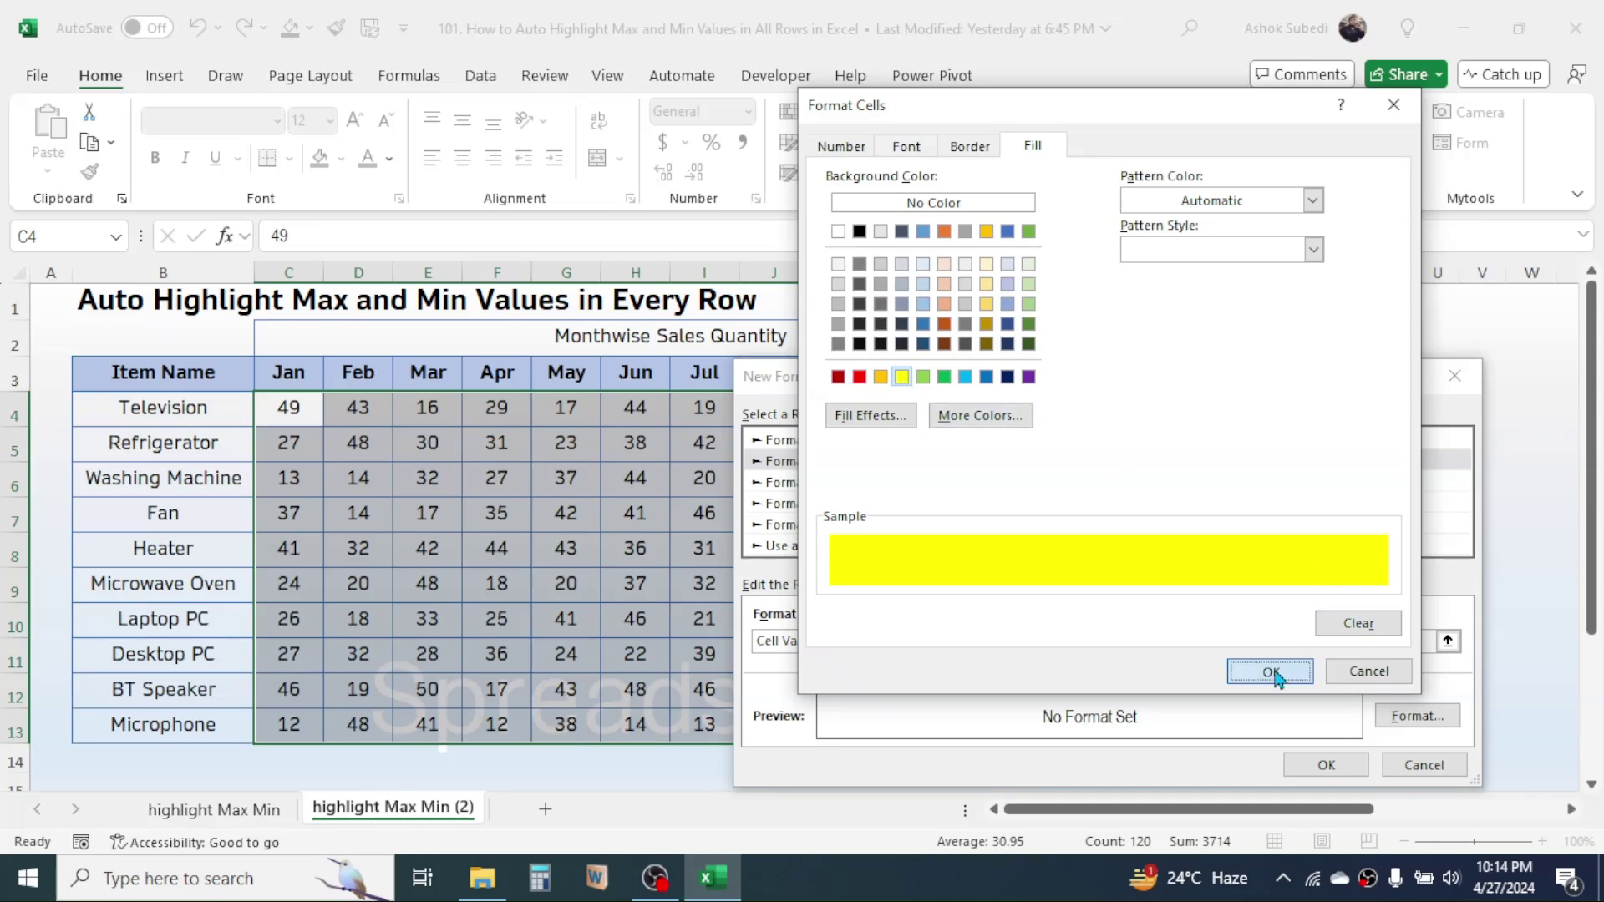
click(1327, 765)
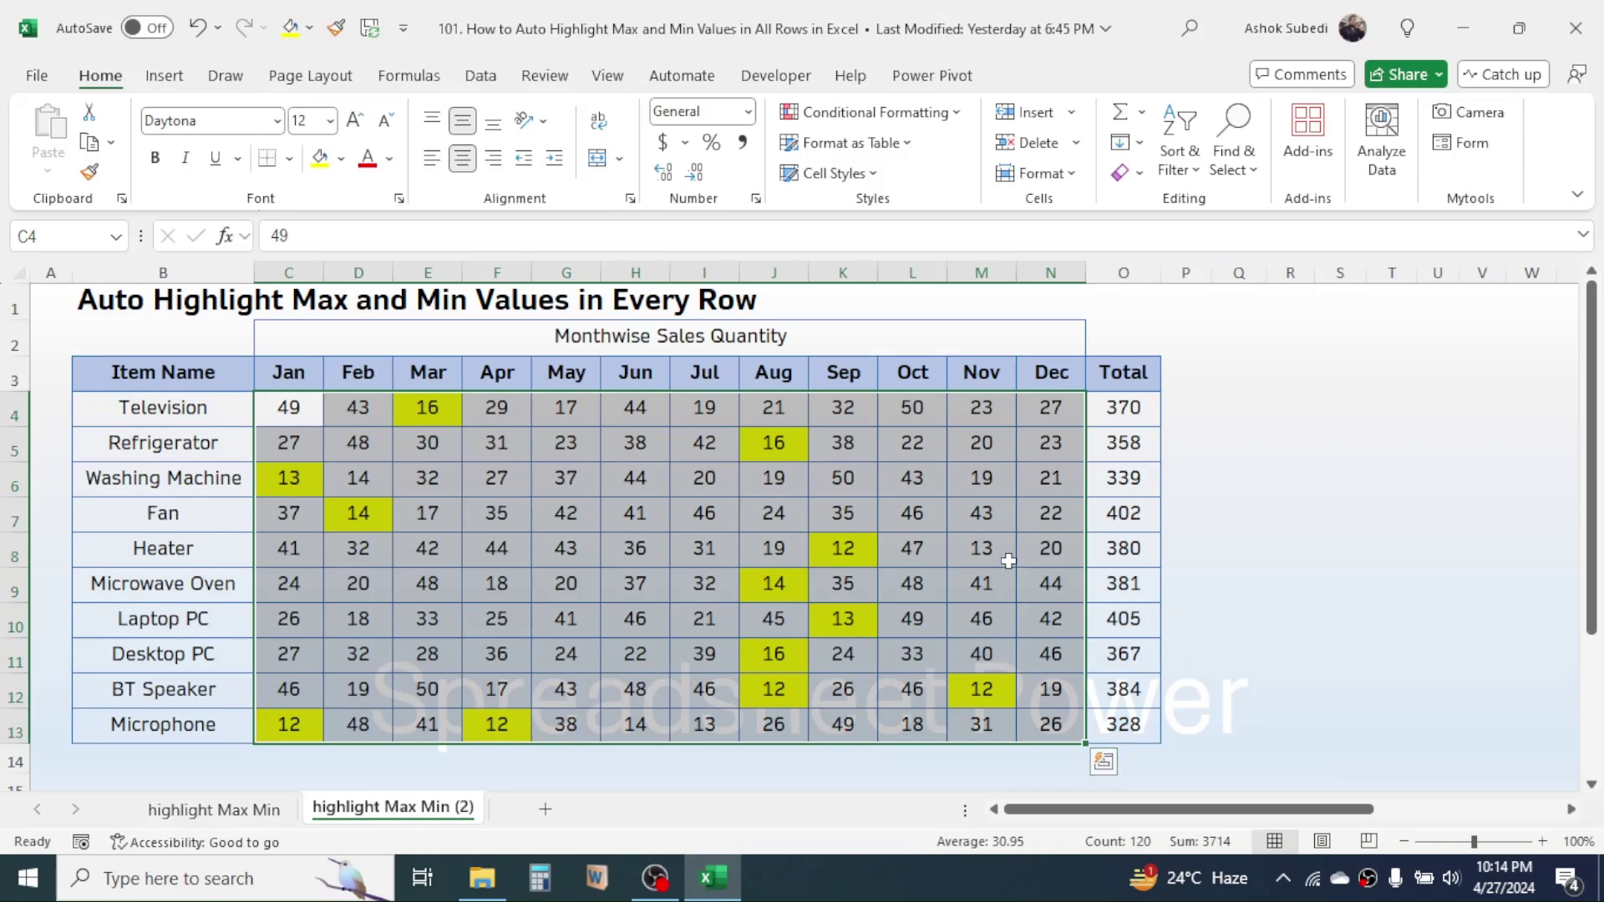
click(952, 550)
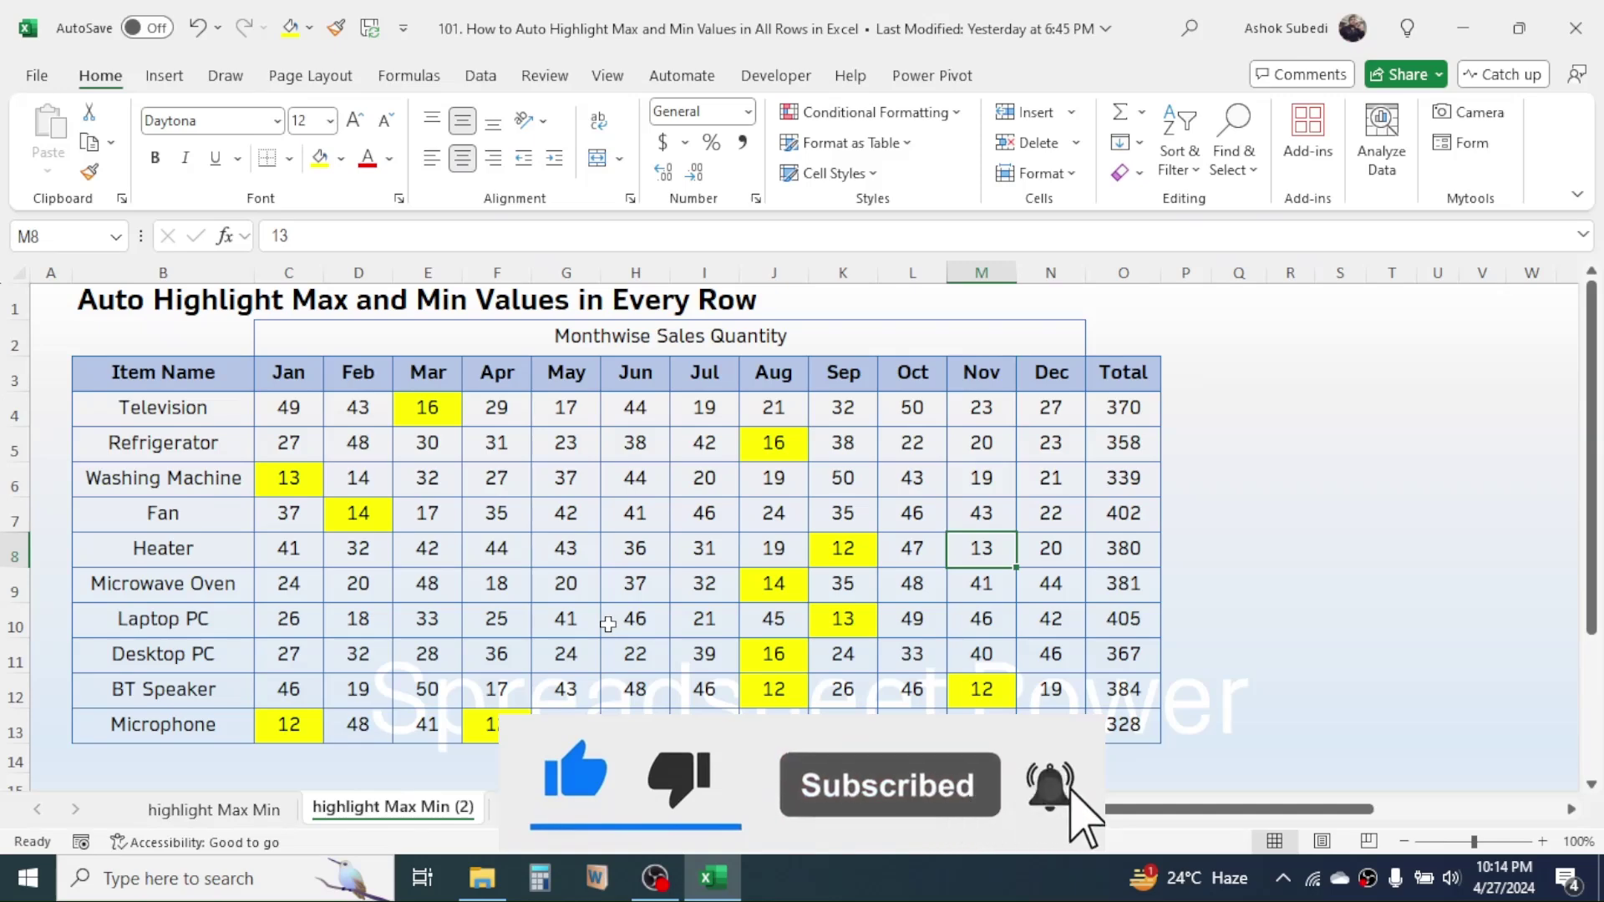
drag(289, 408, 1043, 726)
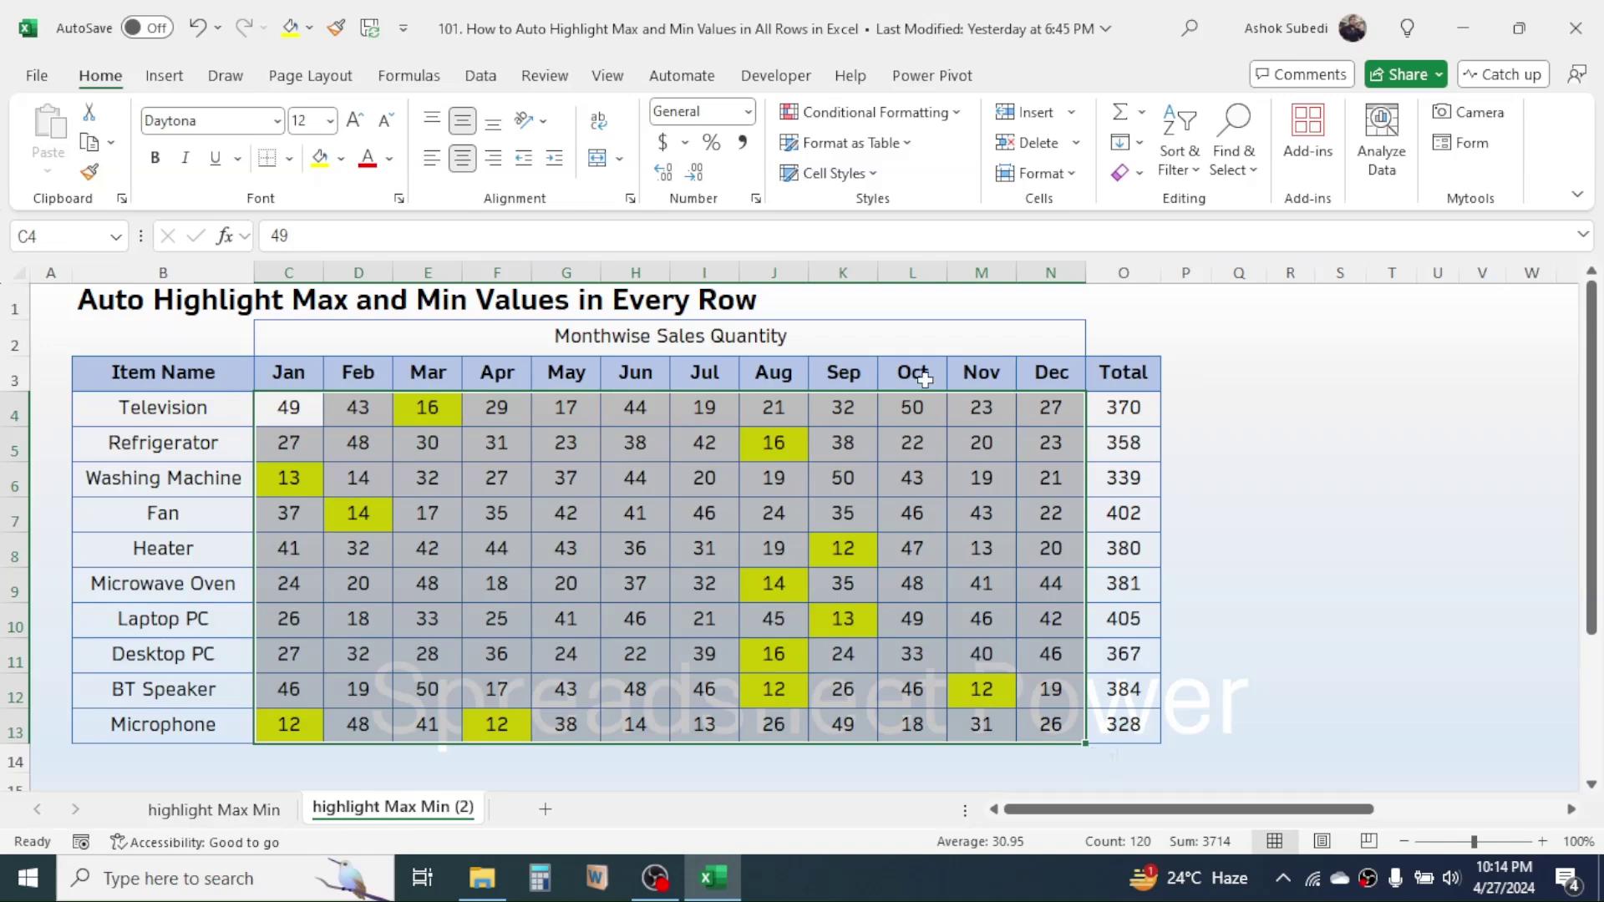
Start a second new rule formatting cells whose value is 'equal to' a value
click(951, 112)
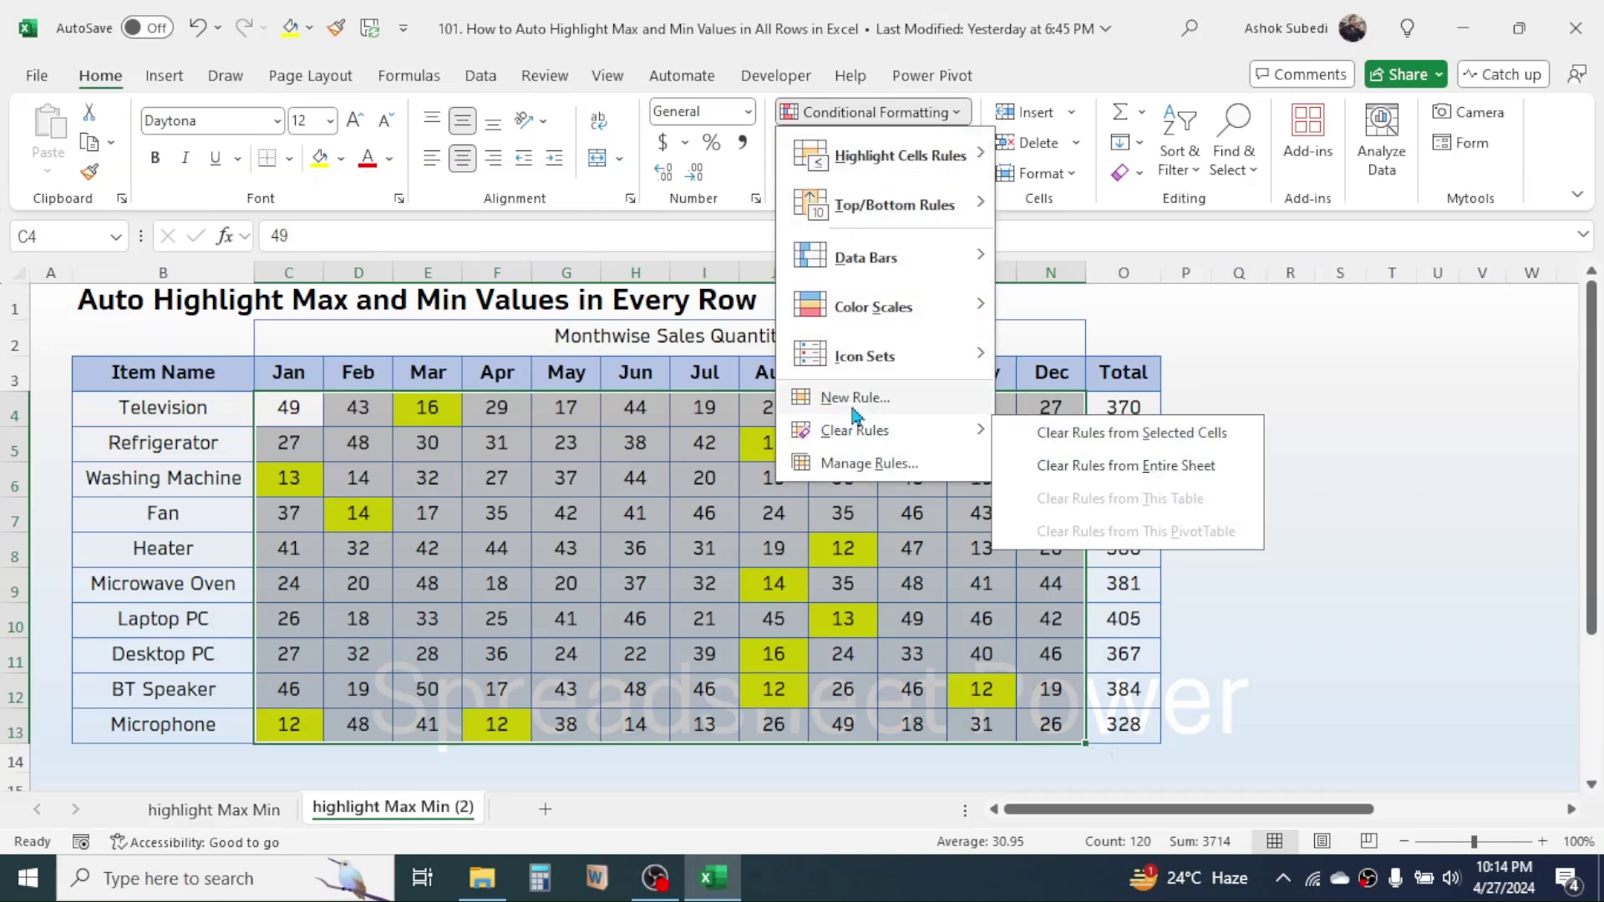
click(855, 398)
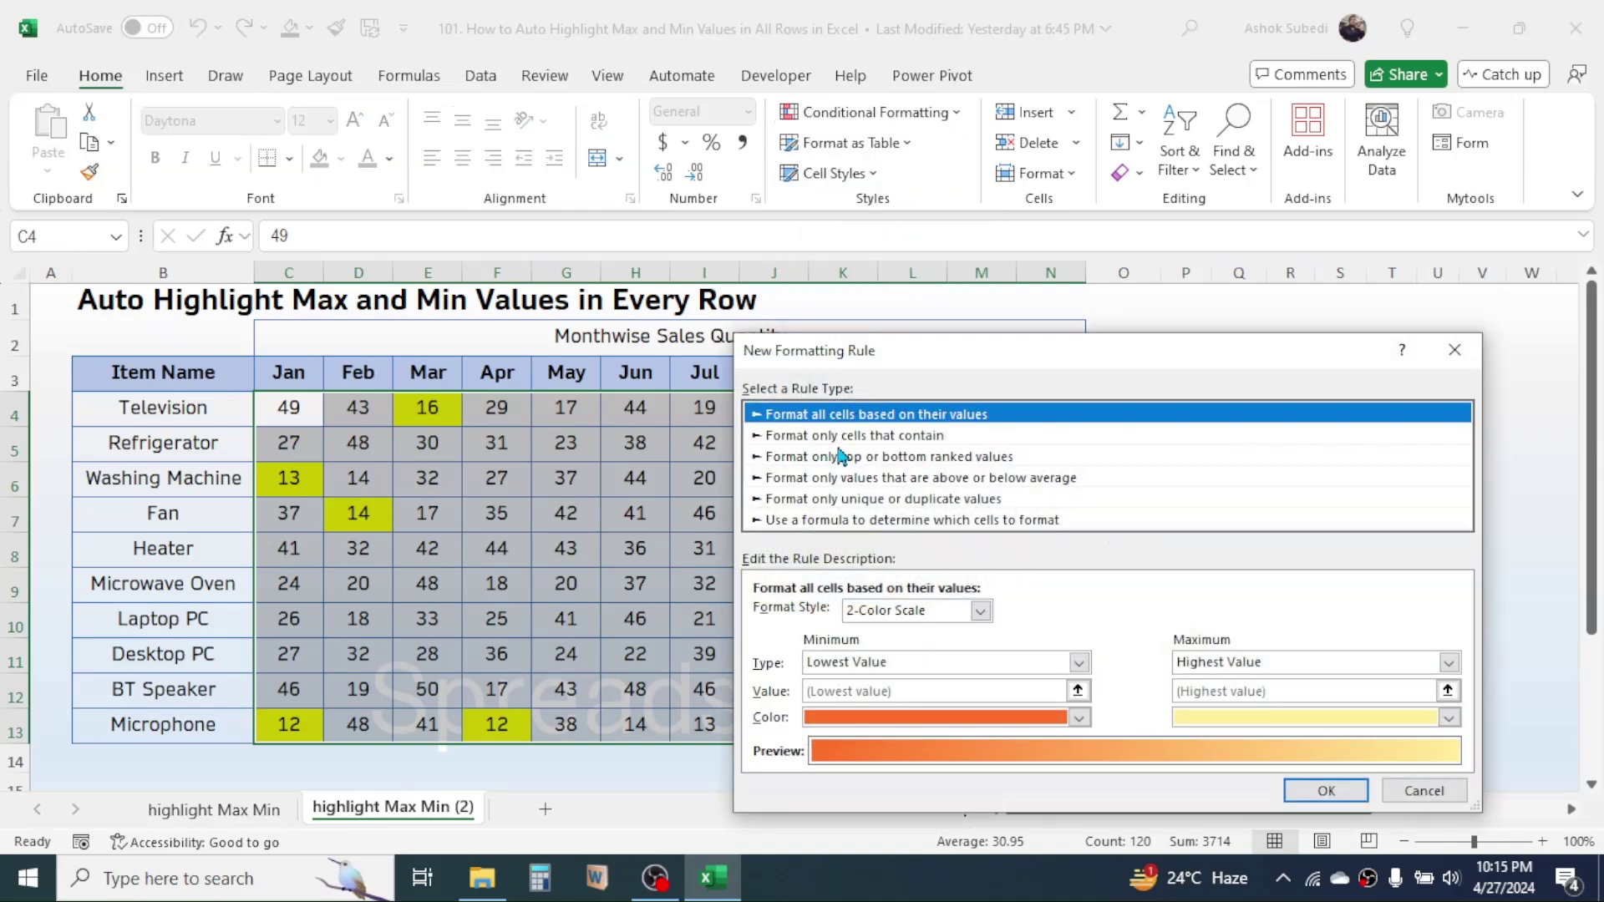
click(856, 437)
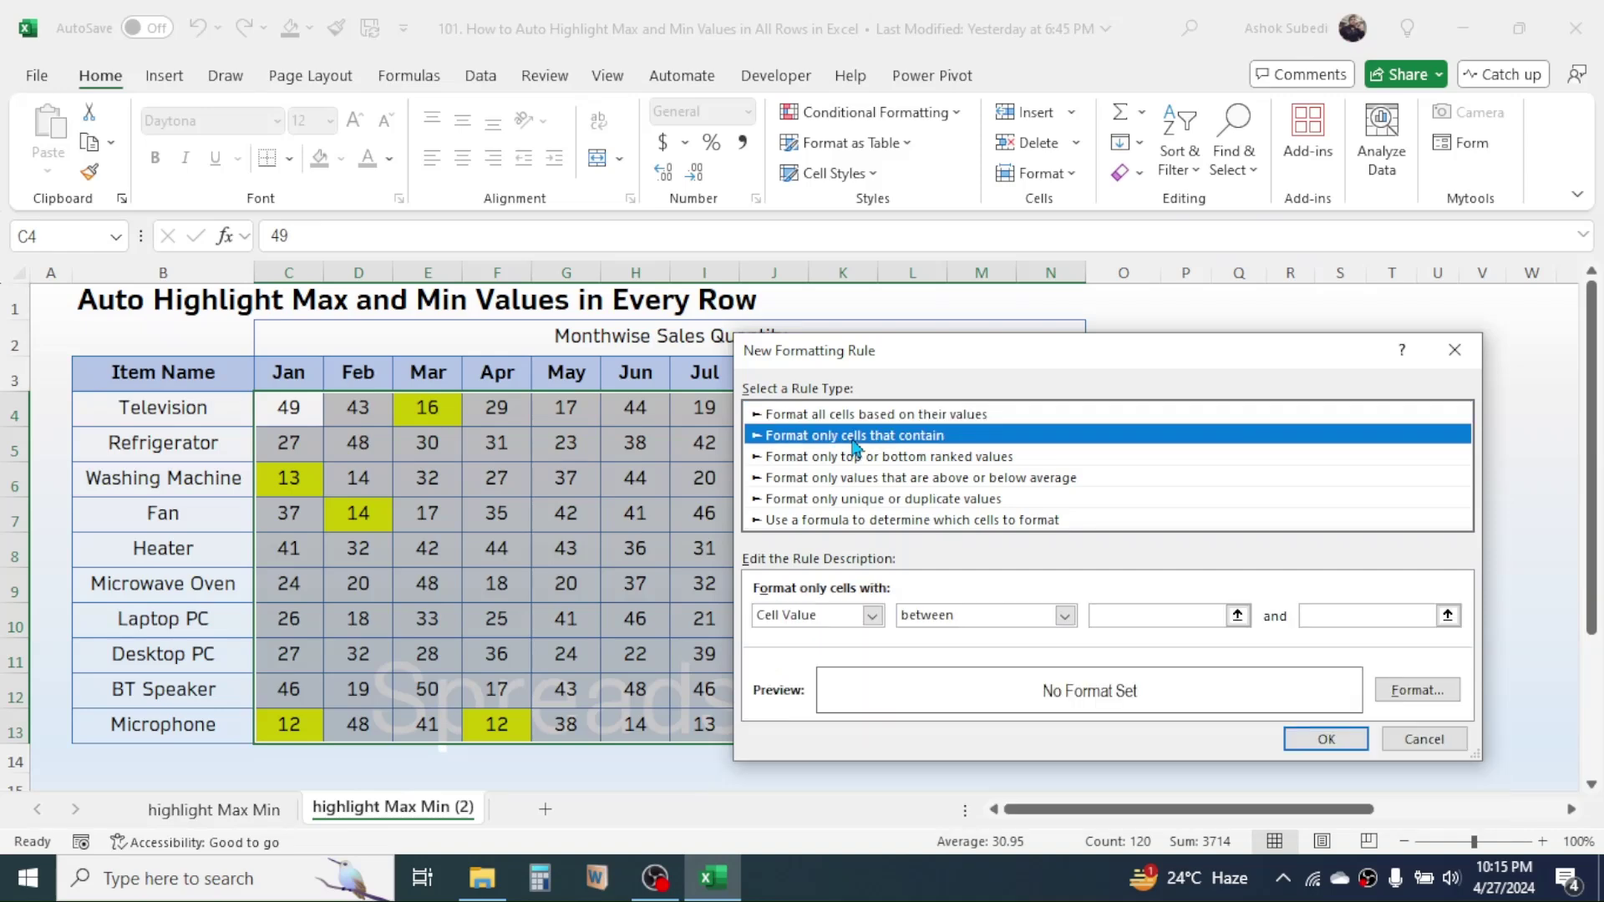
click(1065, 616)
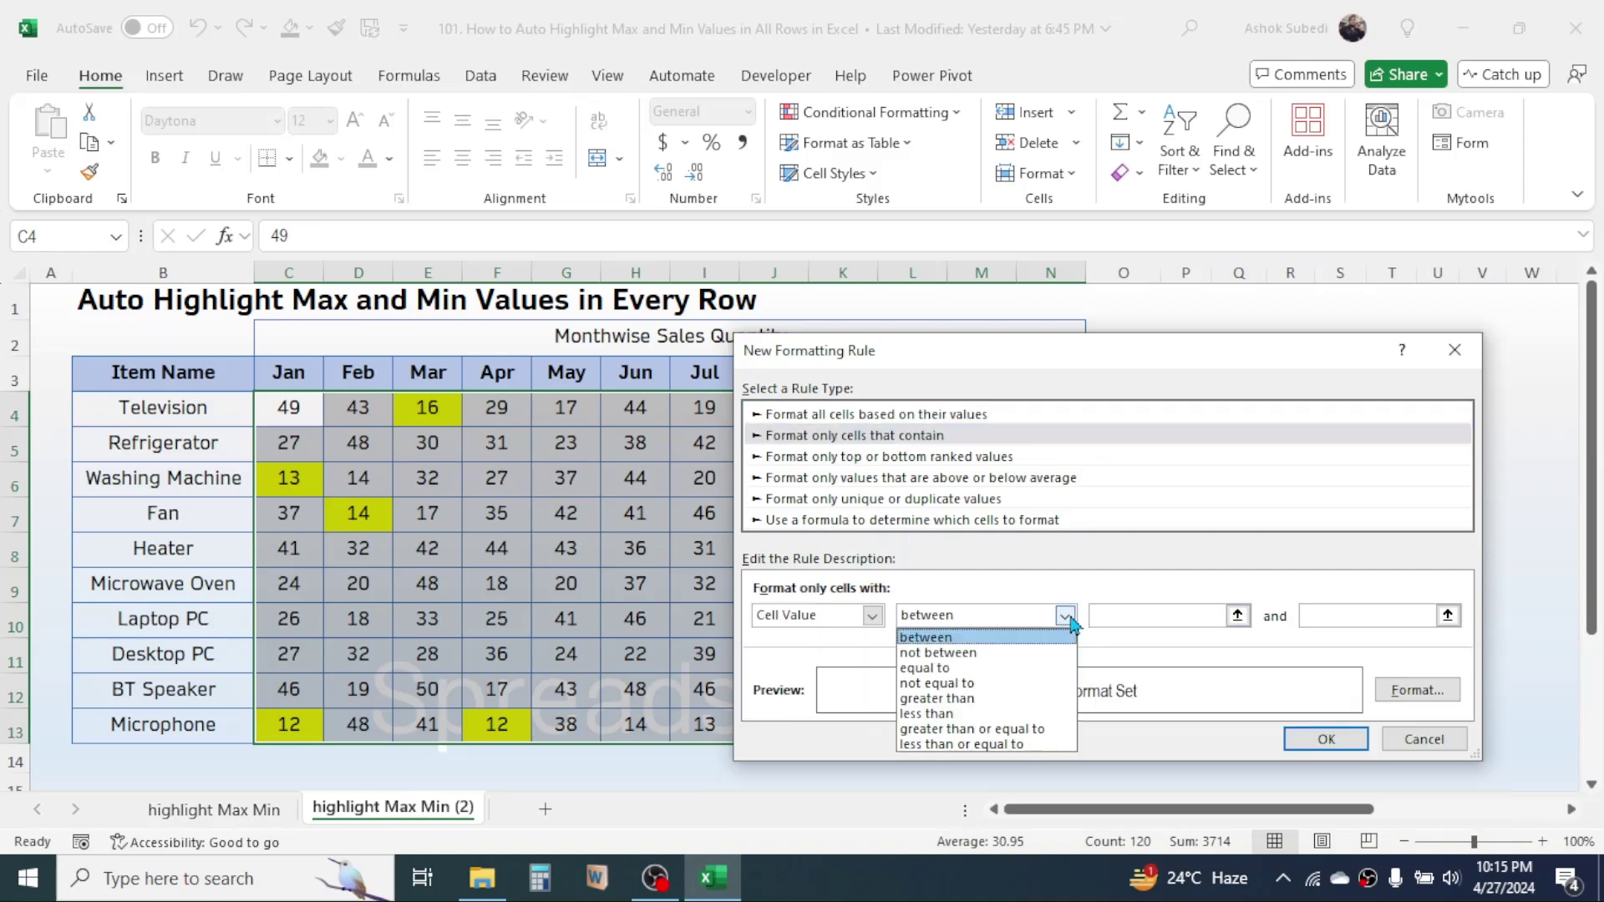
click(927, 668)
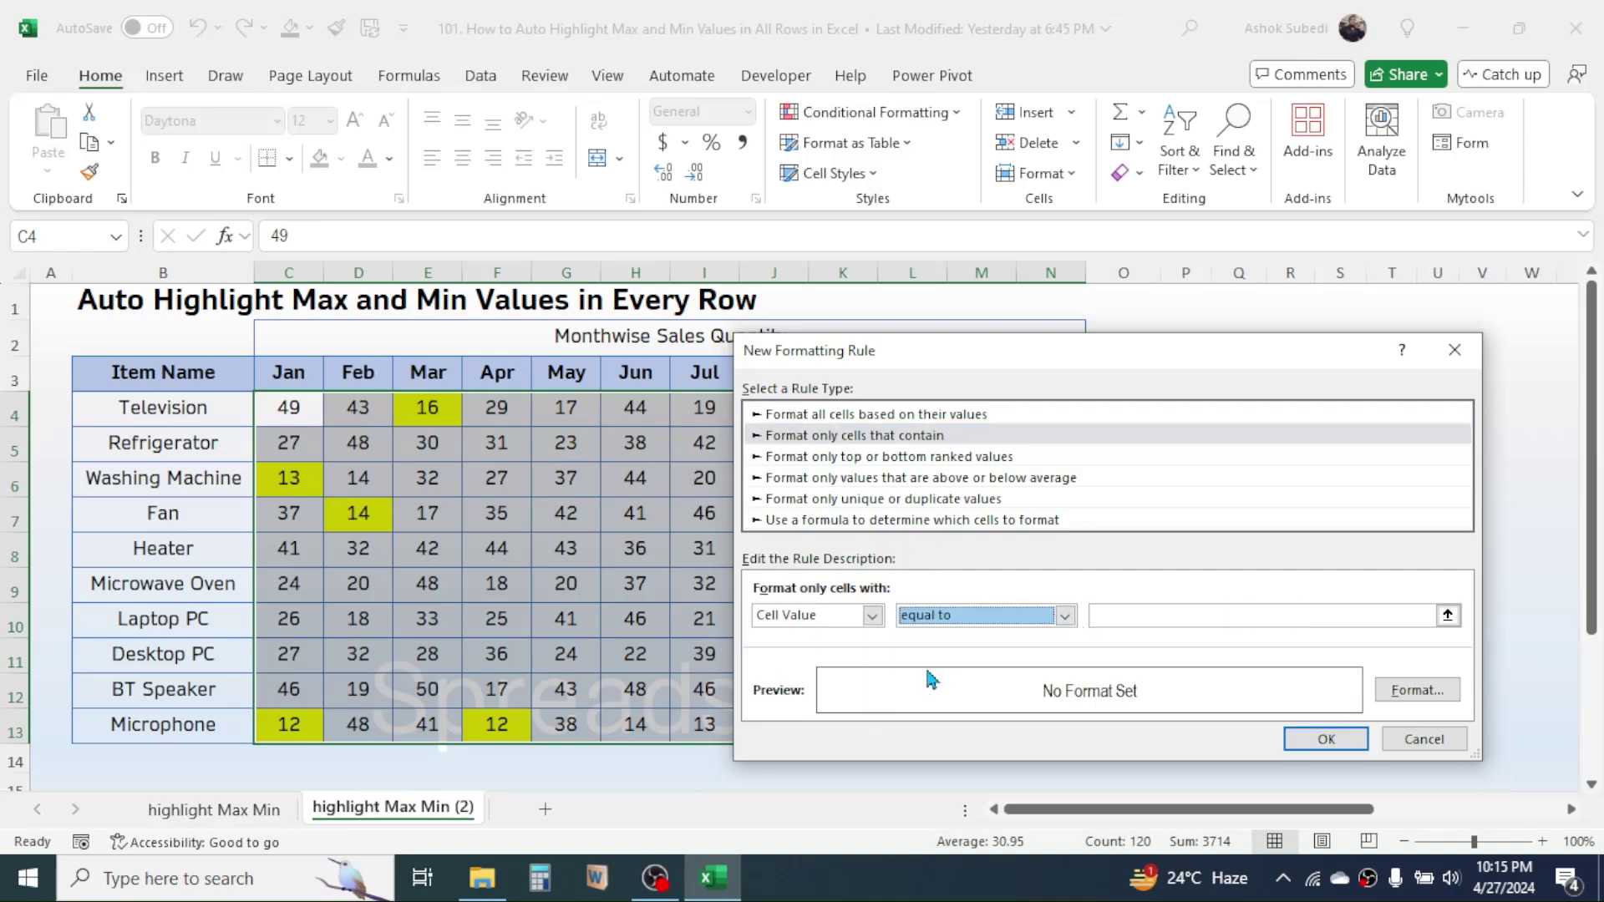
Enter =MAX($C4:$N4) as the comparison value for the new rule
click(1132, 616)
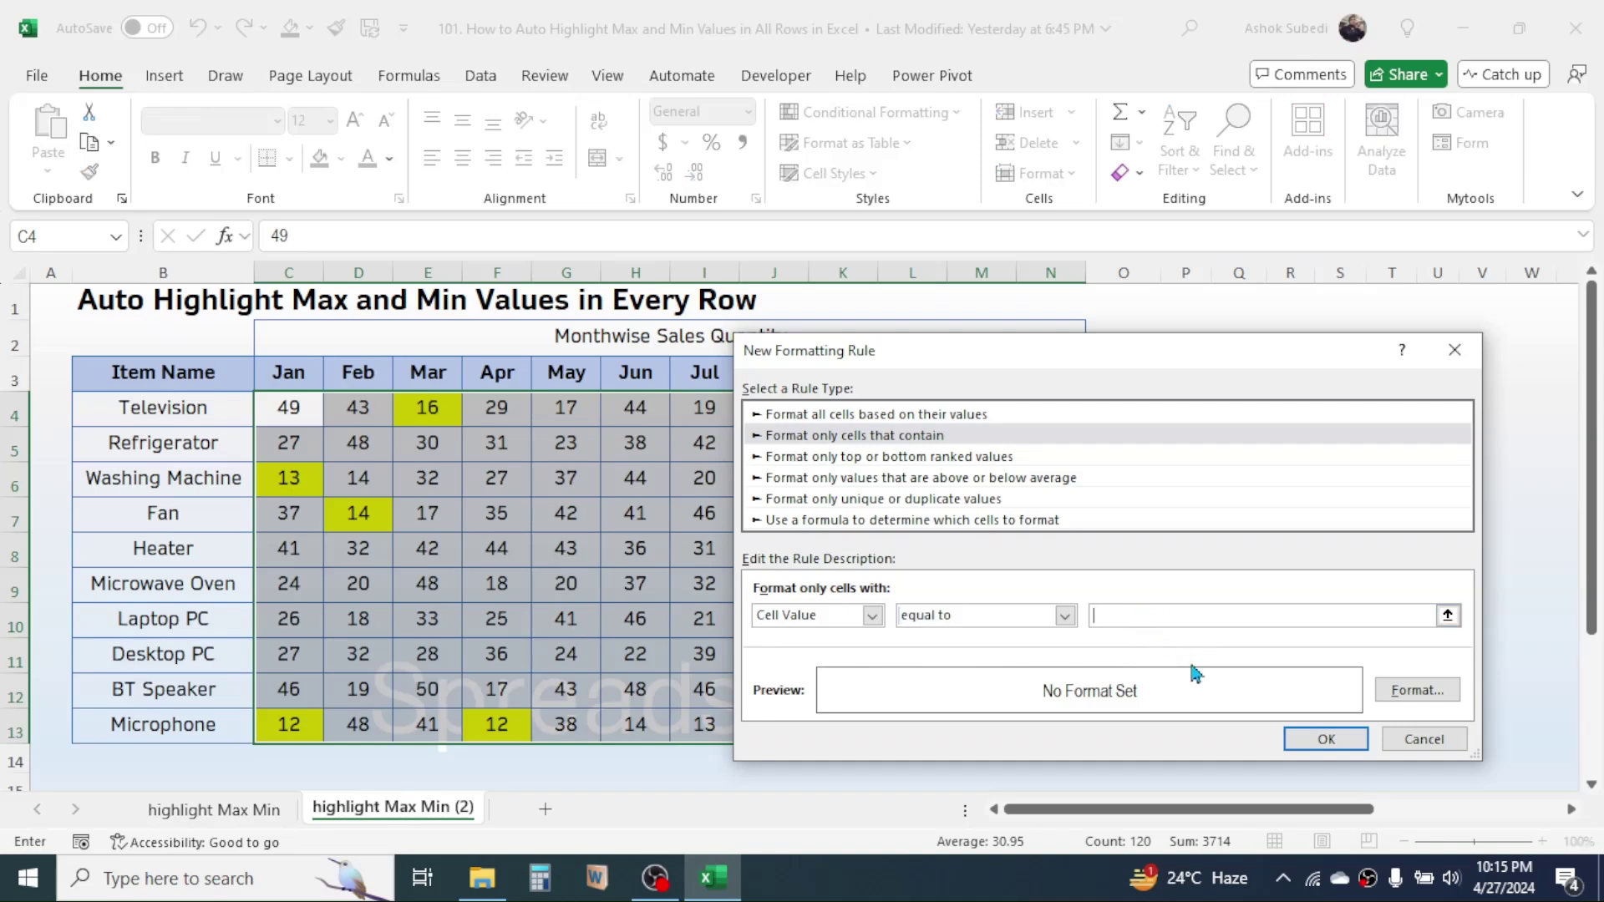
text(=MAX()
text(C4:)
drag(1110, 350, 1155, 434)
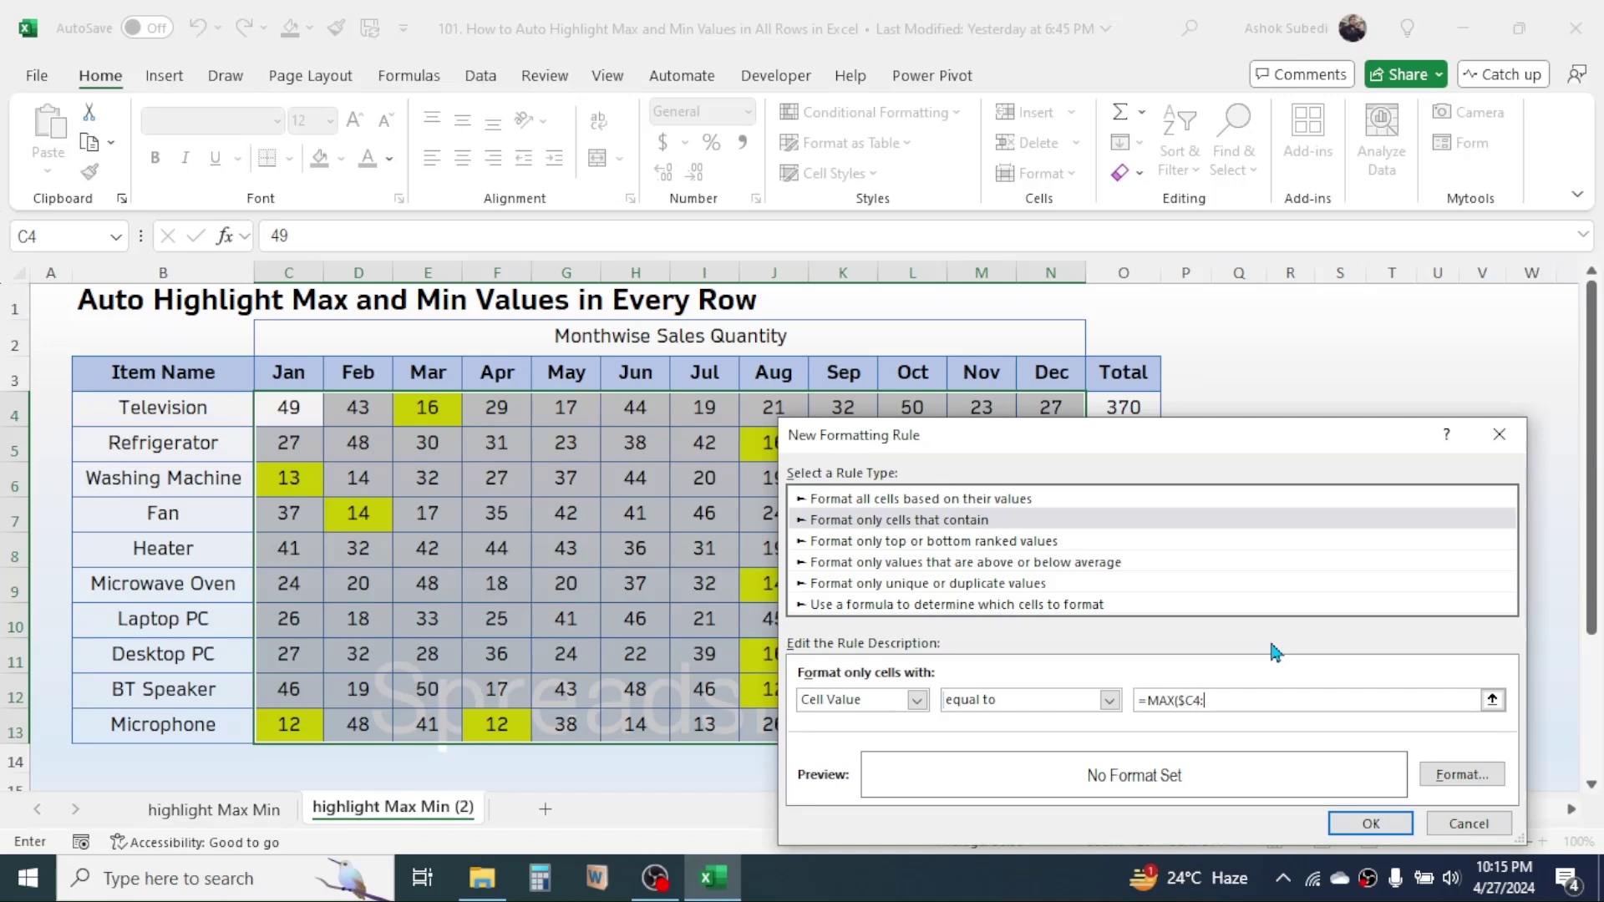
text($N4)
drag(1265, 448, 1214, 307)
Give the MAX rule a green fill, apply it, and deselect the table
click(1413, 635)
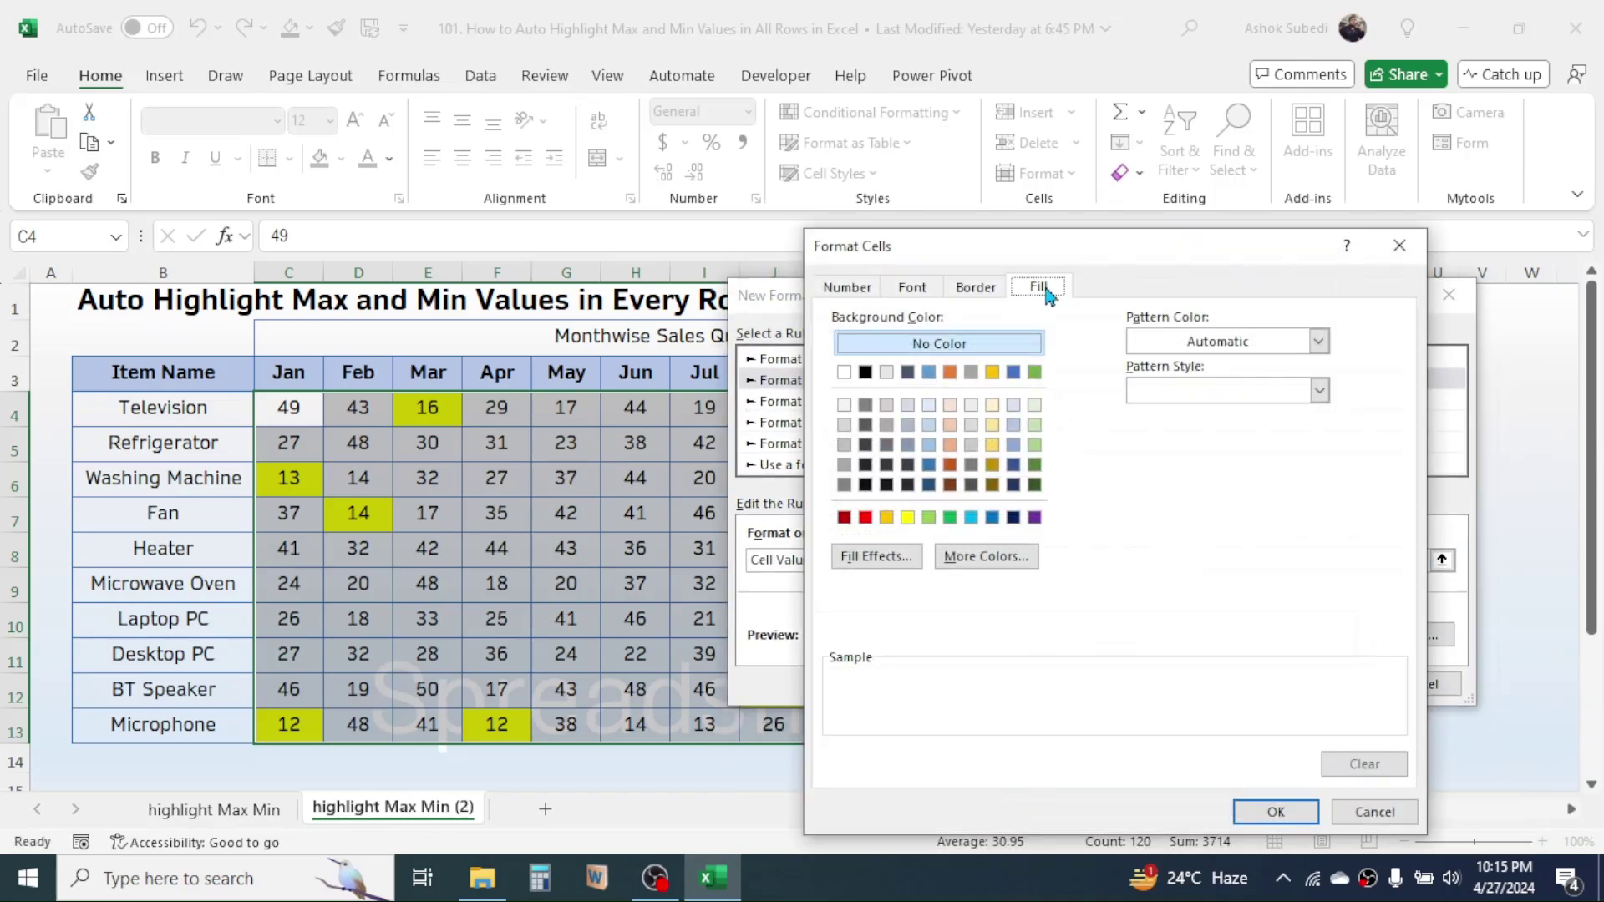
click(951, 517)
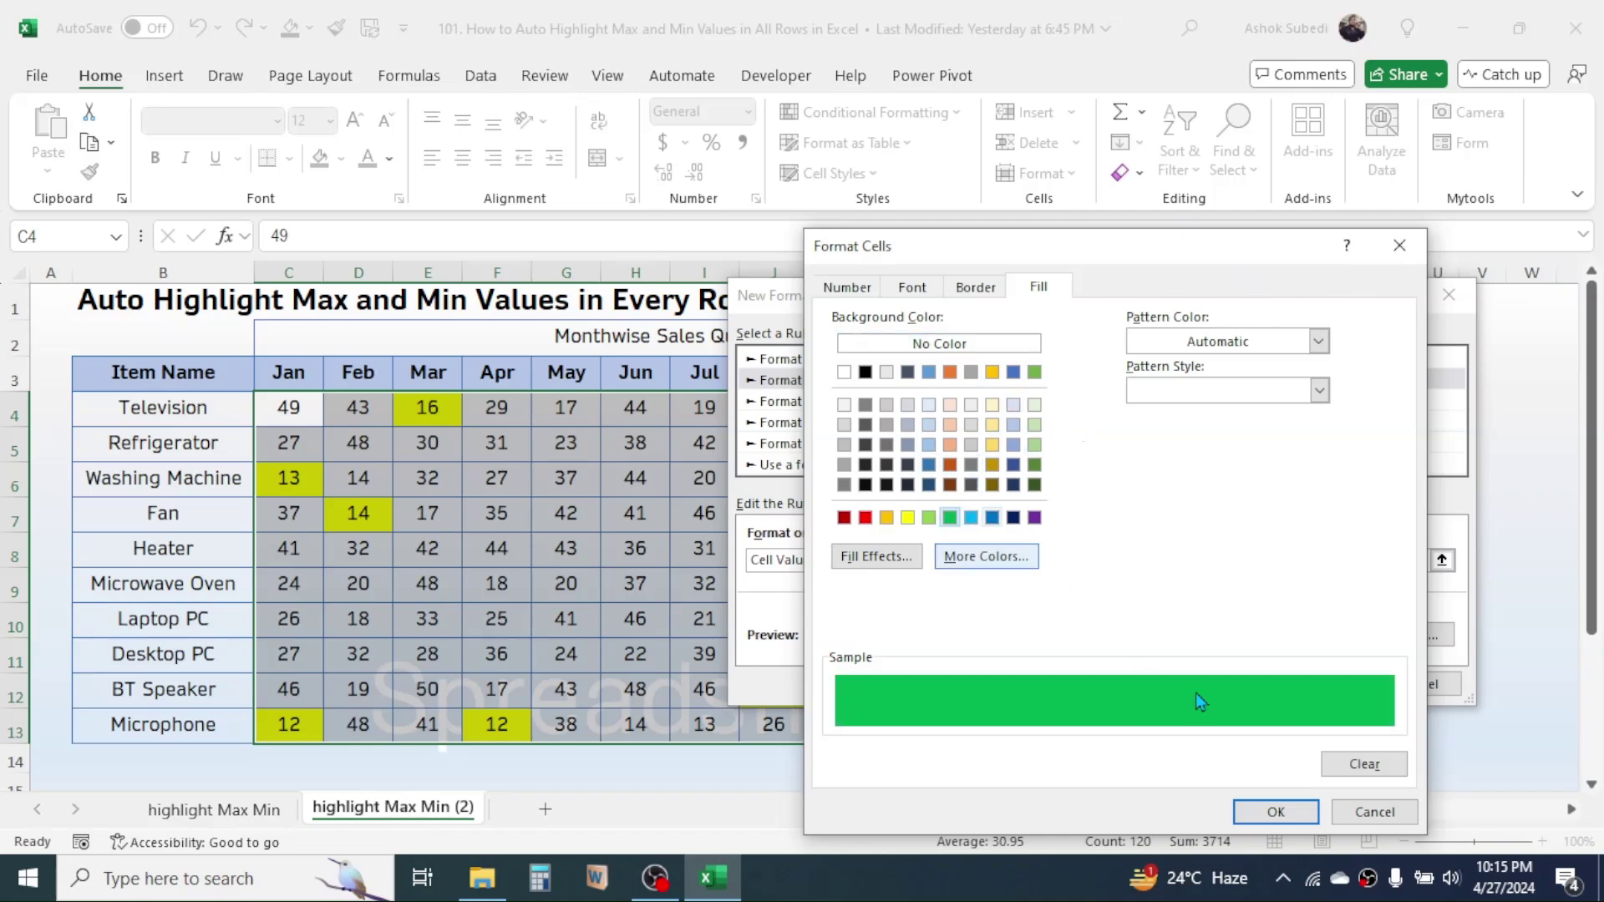
click(1274, 811)
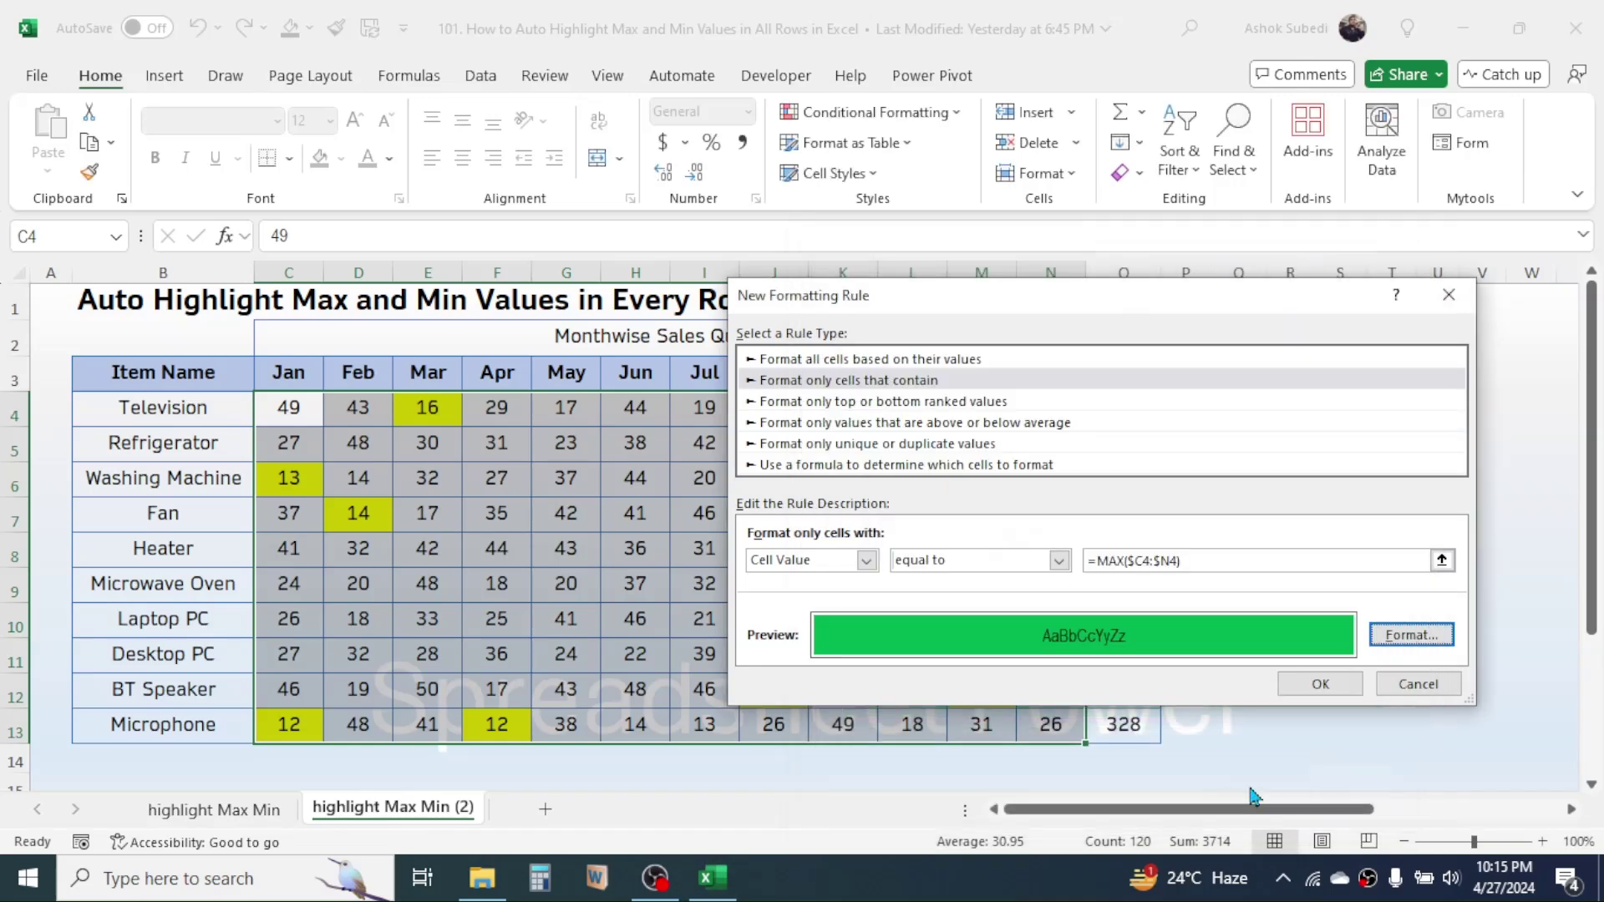
click(1324, 685)
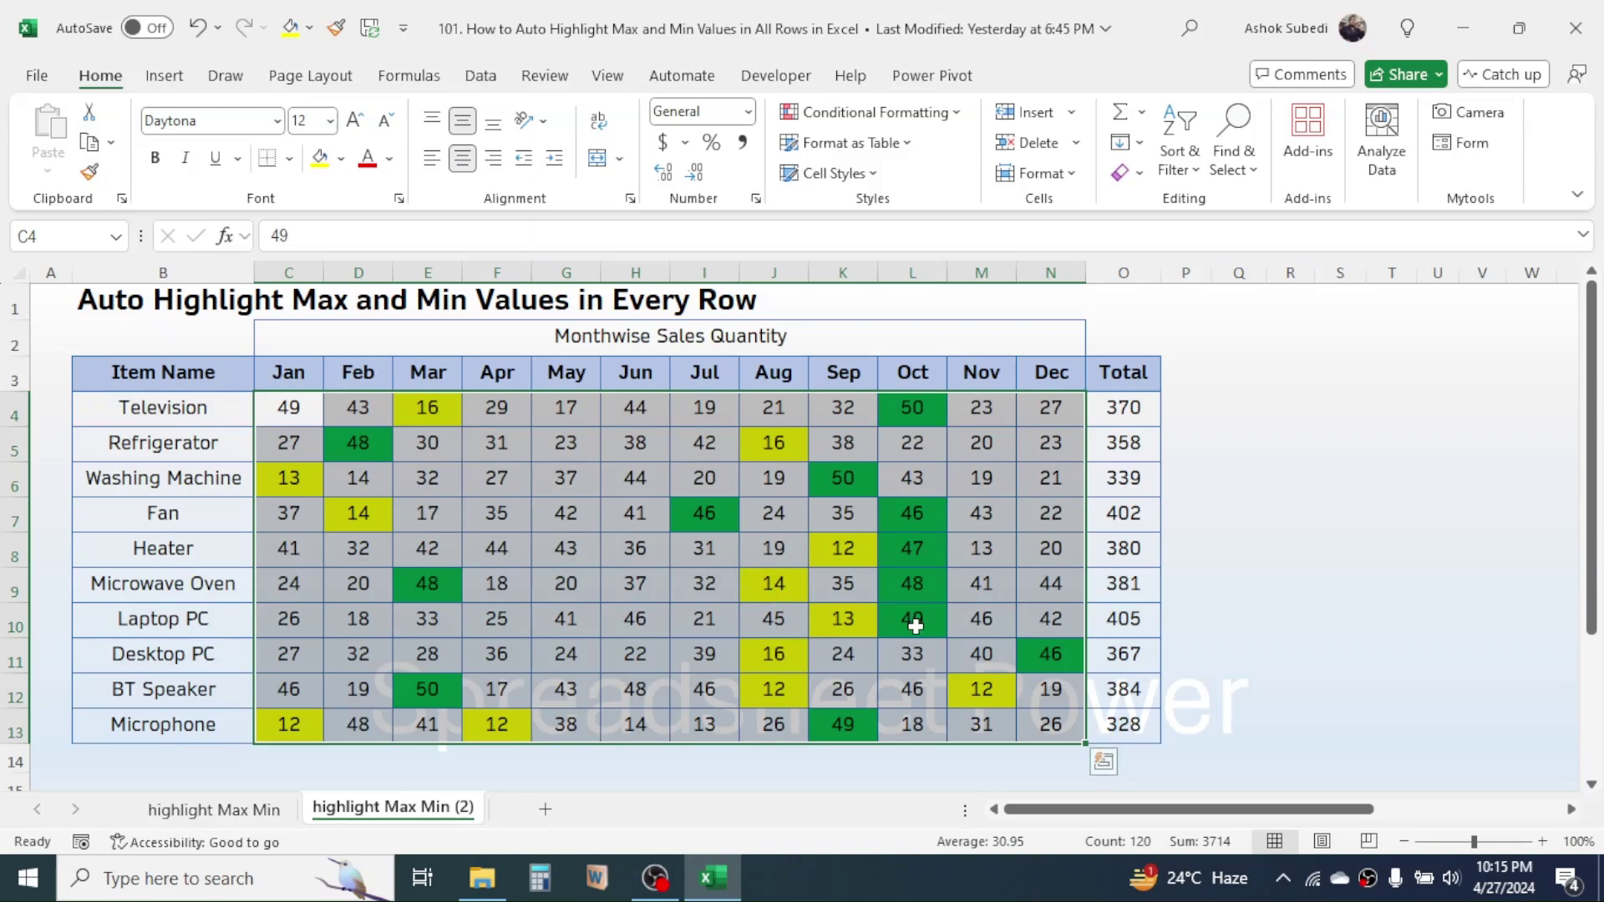
click(1273, 425)
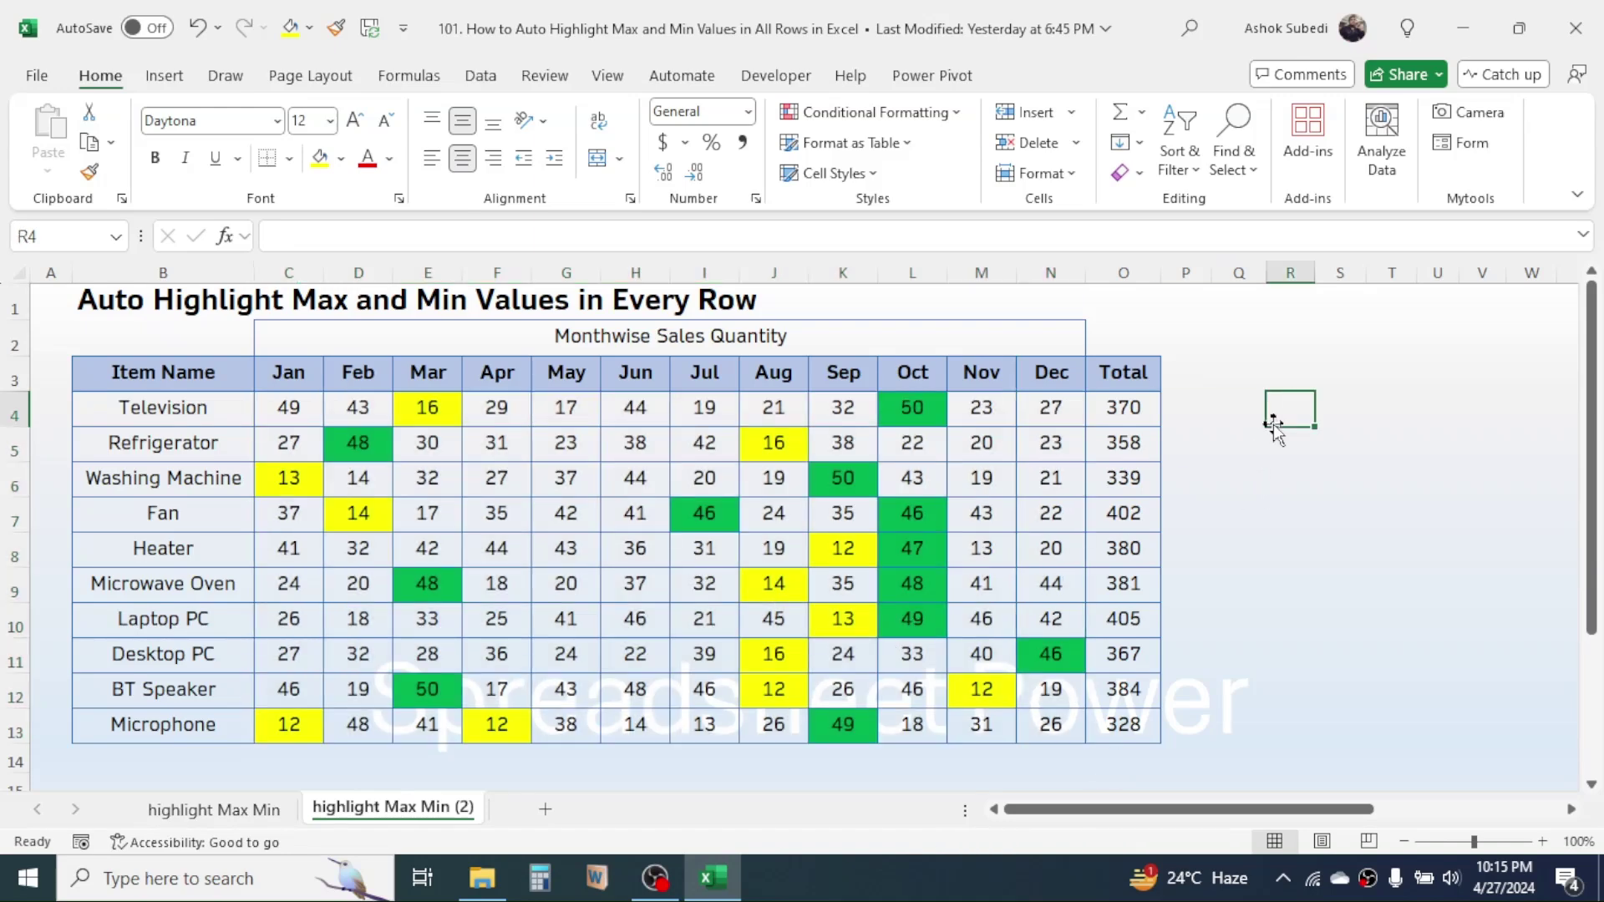